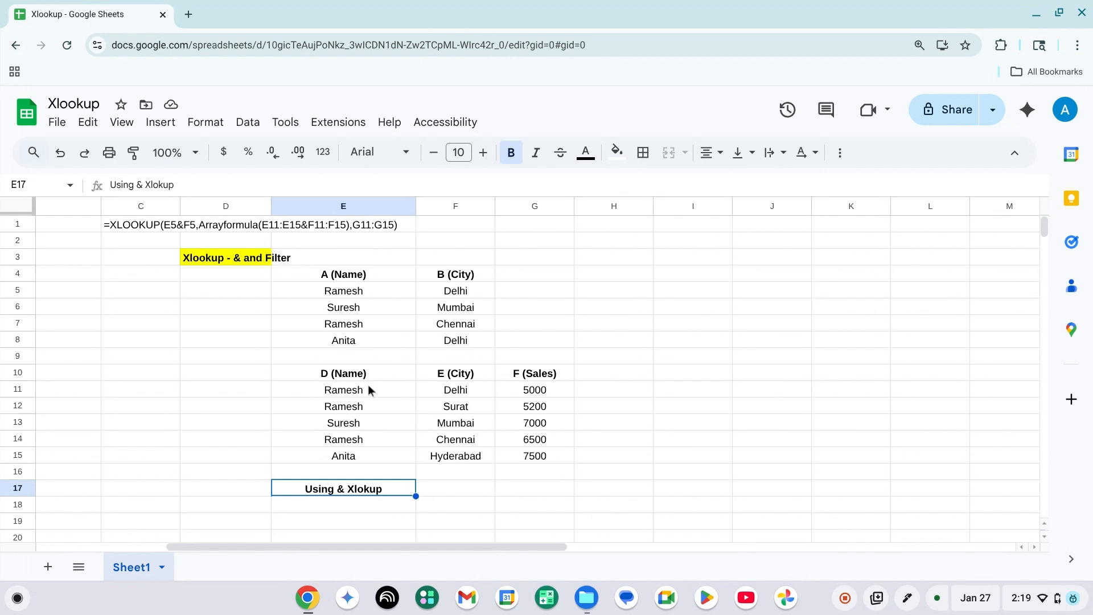
Examine the name and city pairs in E5:F8 and the section heading above them.
click(359, 302)
key(Up)
key(shift+Down)
key(shift+Down)
key(shift+Down)
key(shift+Down)
key(shift+Down)
key(Right)
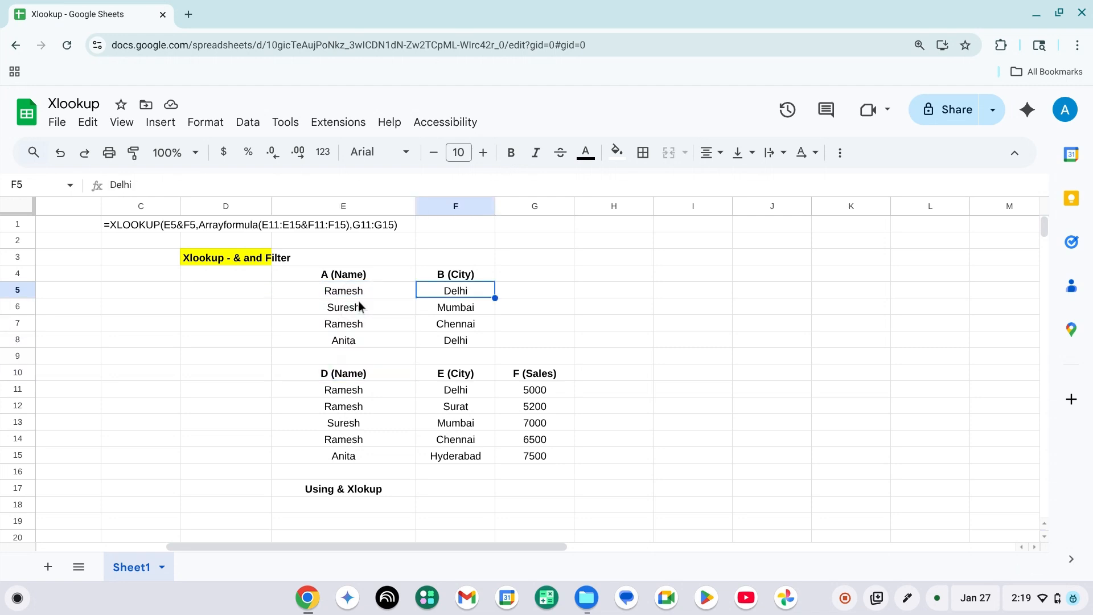
key(shift+Down)
key(shift+Down)
key(Left)
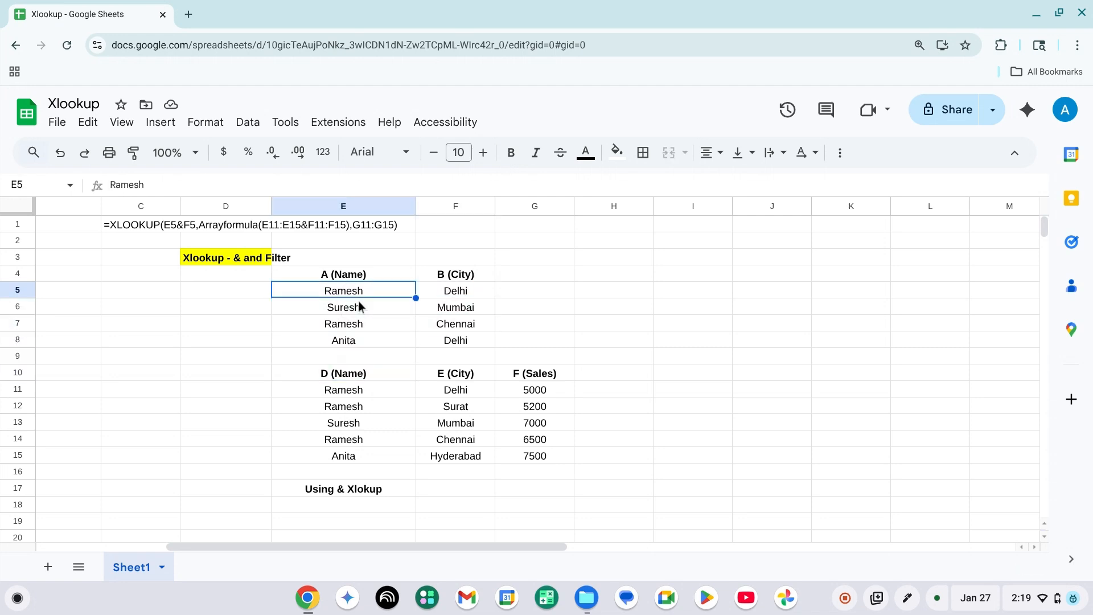
key(shift+Right)
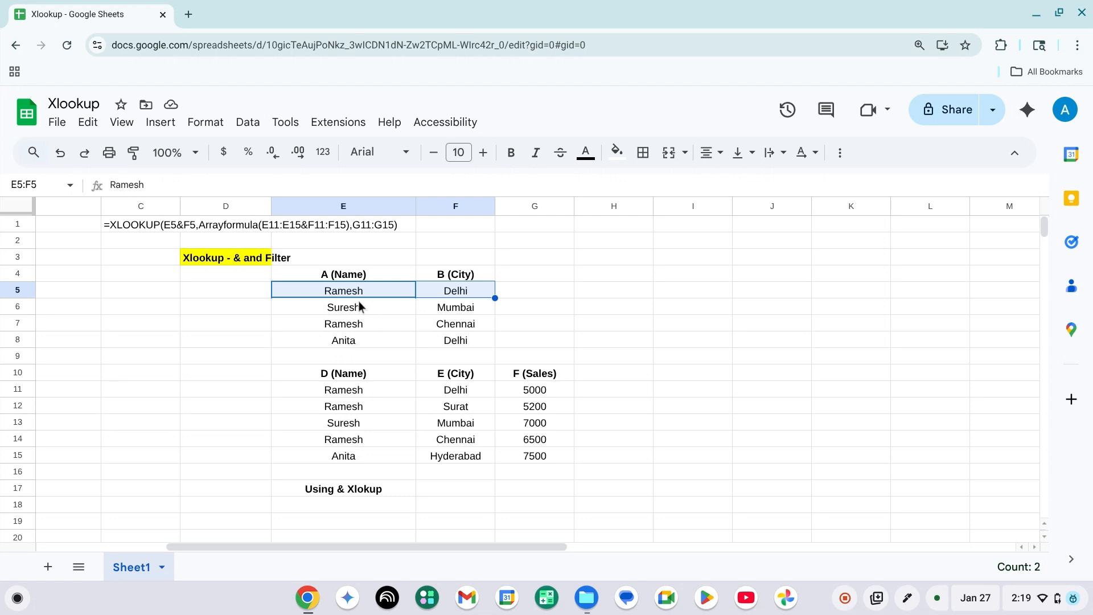
key(Right)
key(Left)
key(Right)
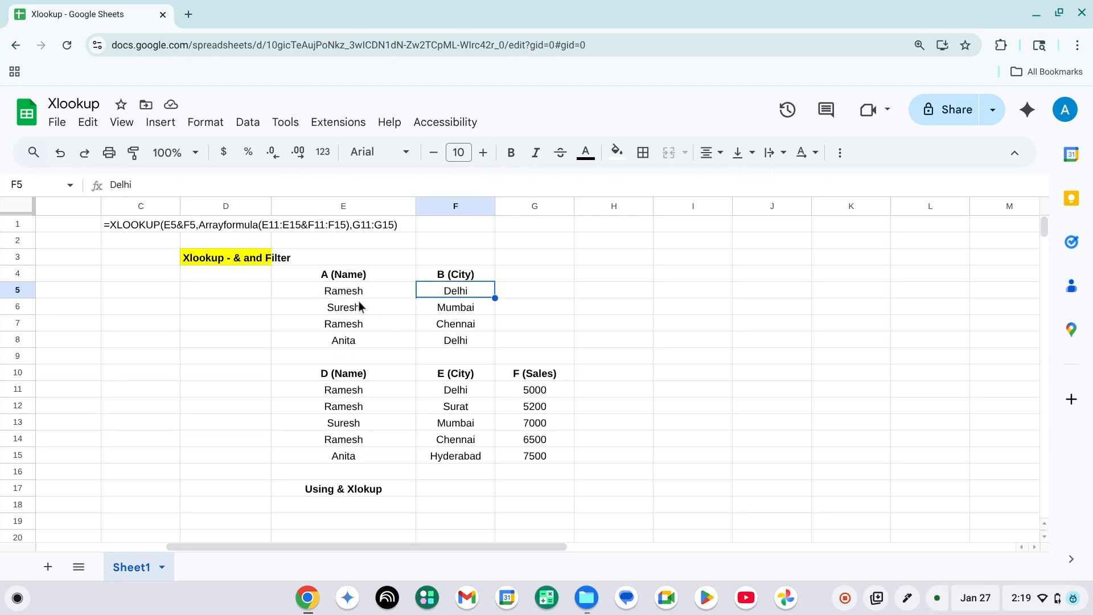
key(Left)
key(Left)
key(Up)
key(Up)
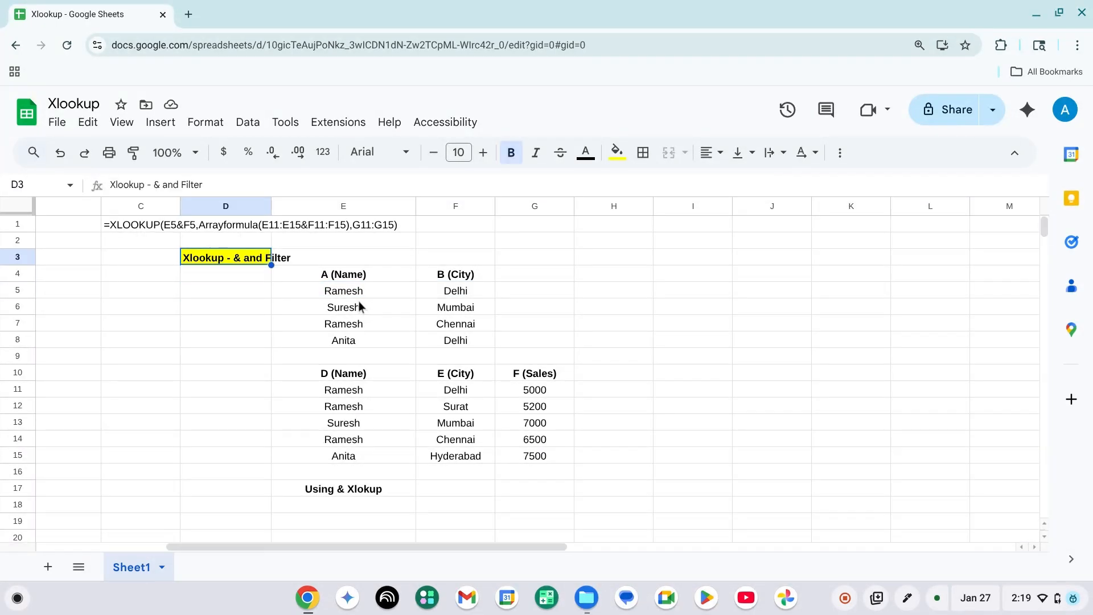
key(Down)
key(Down)
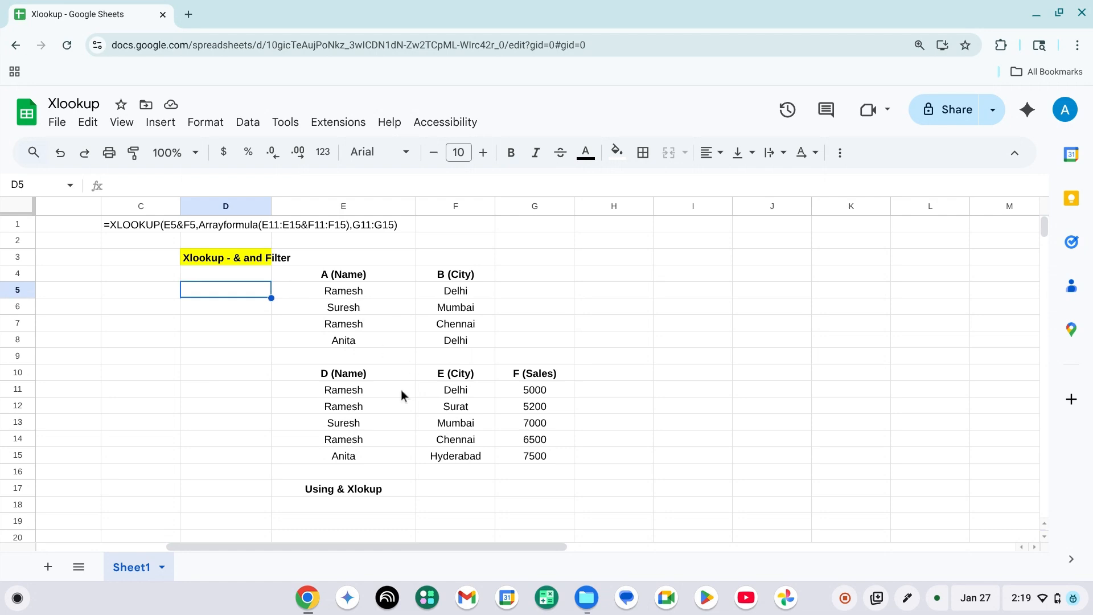
Start an XLOOKUP formula in E18 with the combined search key E5&F5.
click(343, 509)
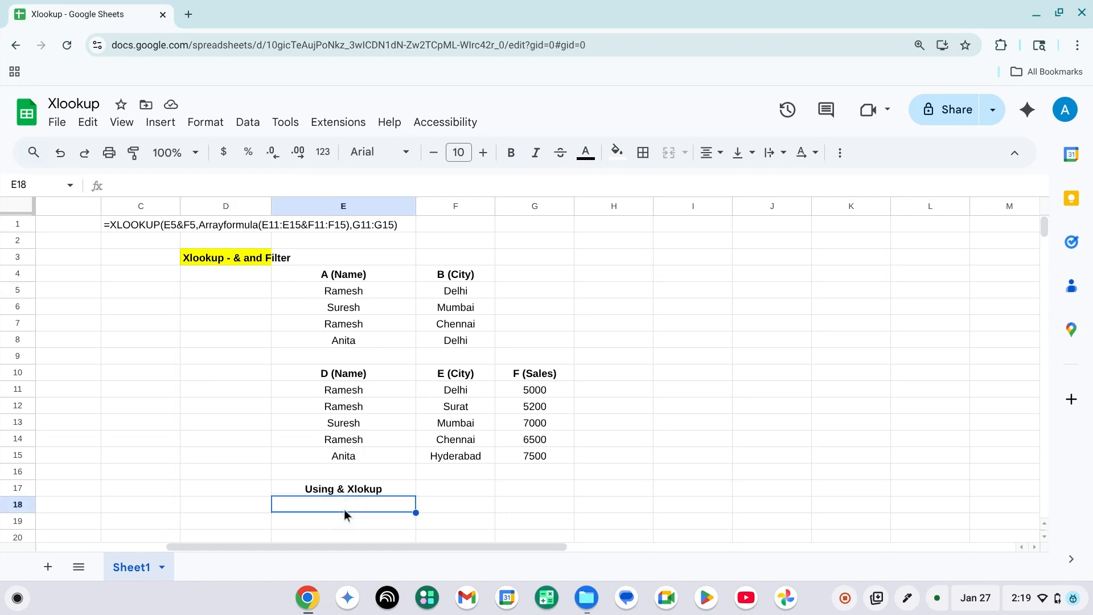
text(=xloo)
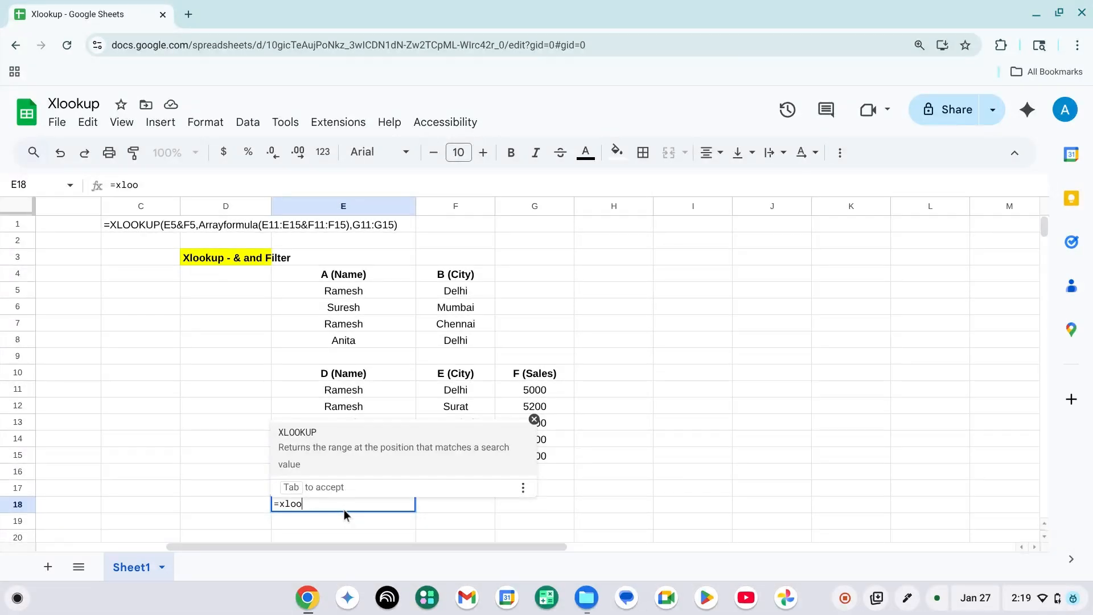
click(359, 450)
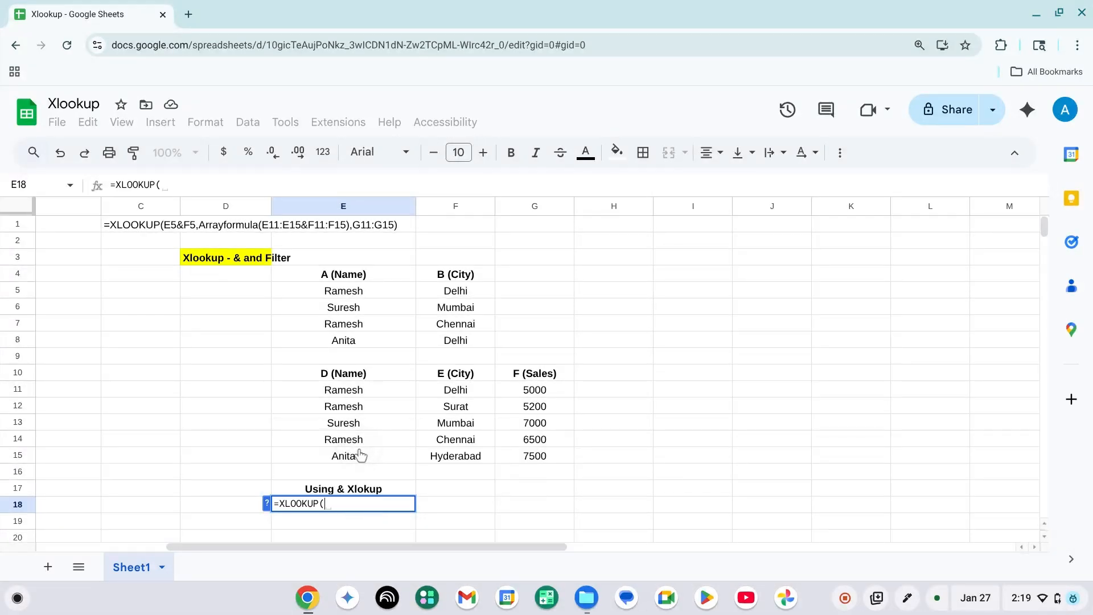
click(341, 292)
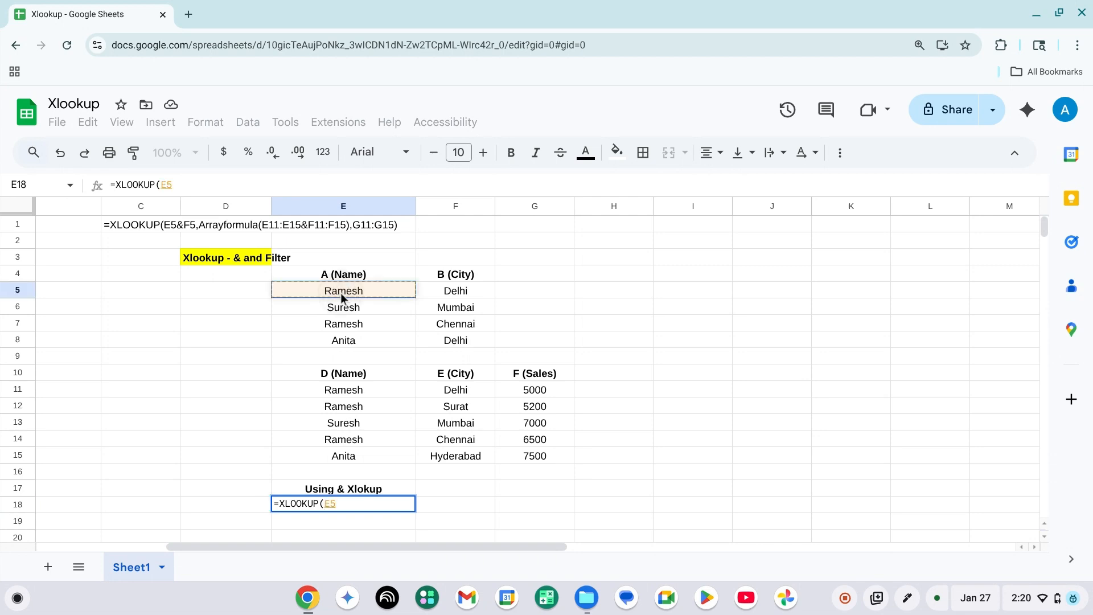
text(&)
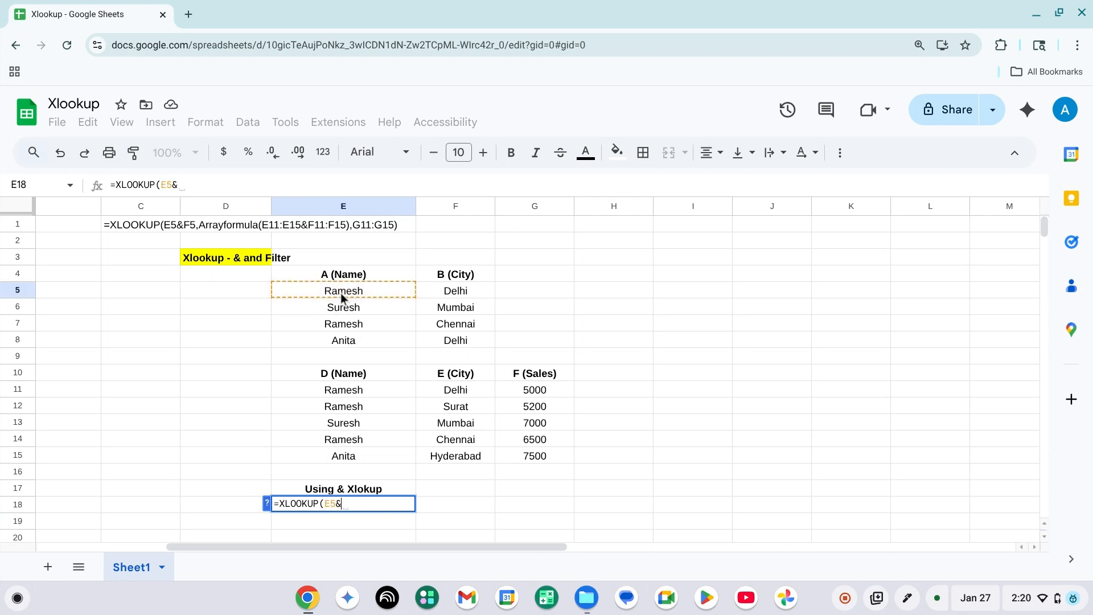
click(433, 292)
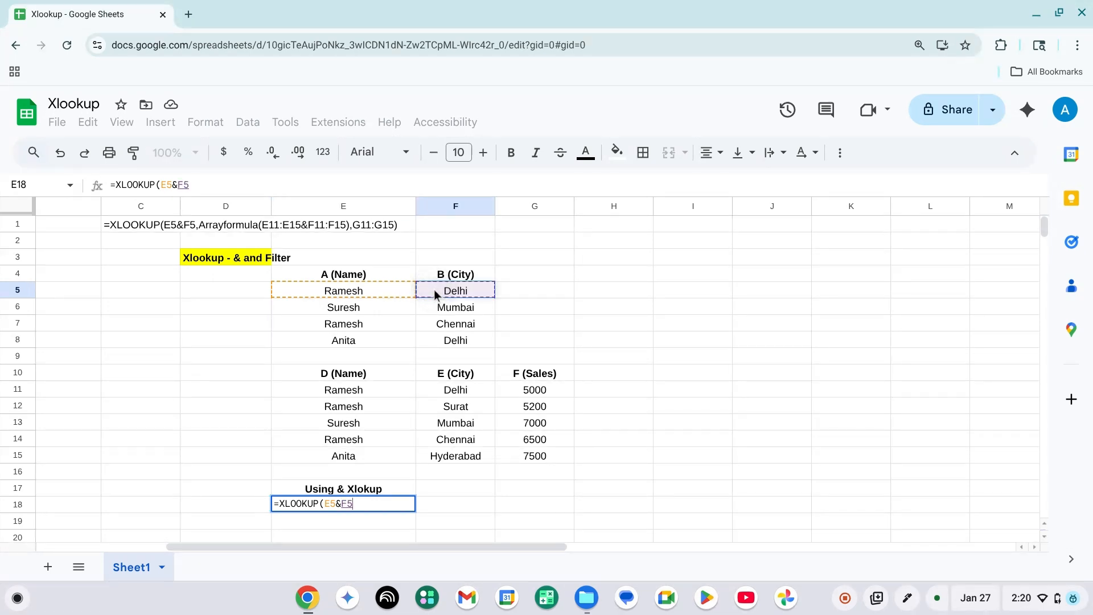
text(,)
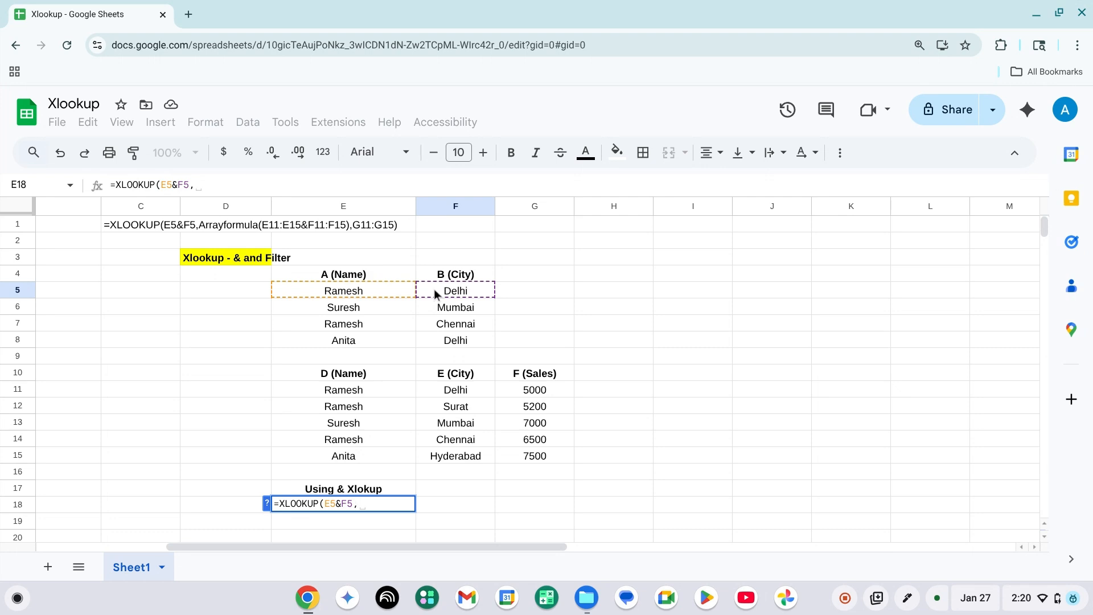
text(()
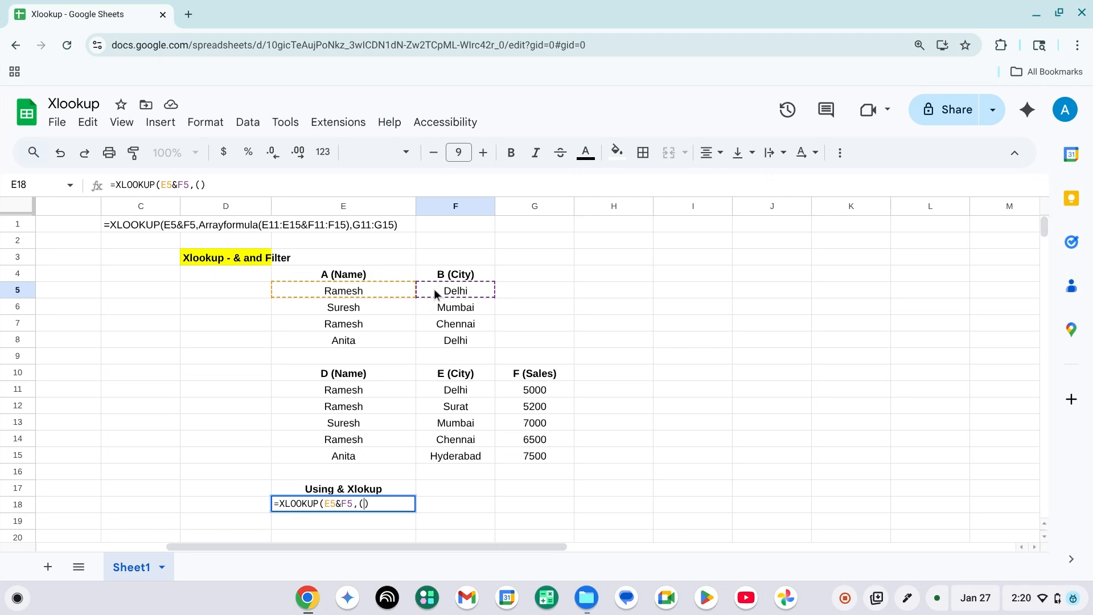
Begin the parenthesised lookup range with the name column E11:E15, followed by the & operator.
click(359, 390)
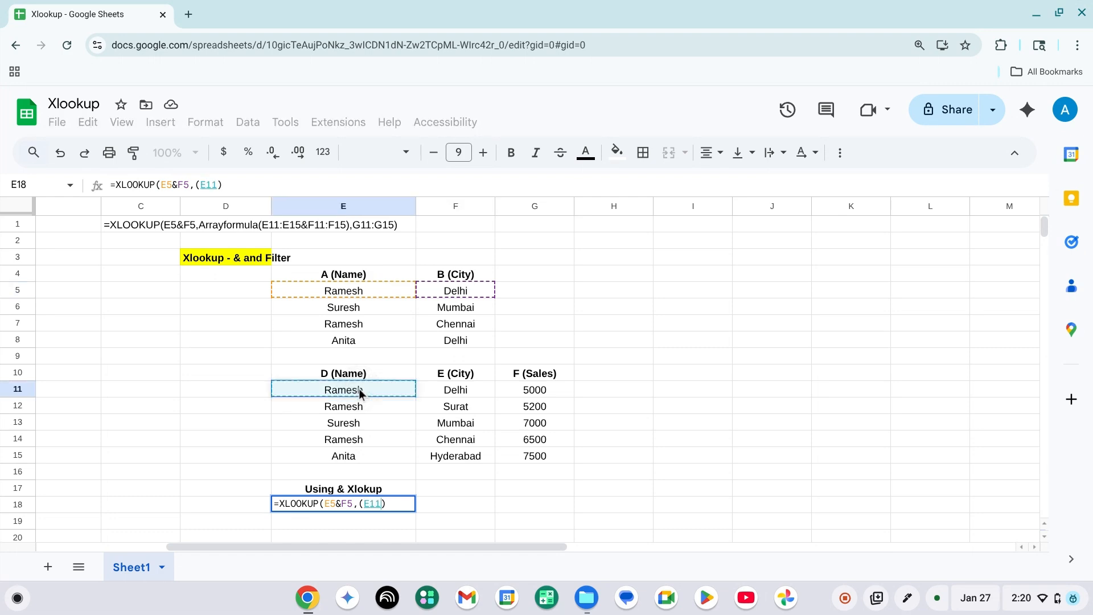
key(shift+Down)
key(shift+Down)
key(shift+Down)
key(shift+Down)
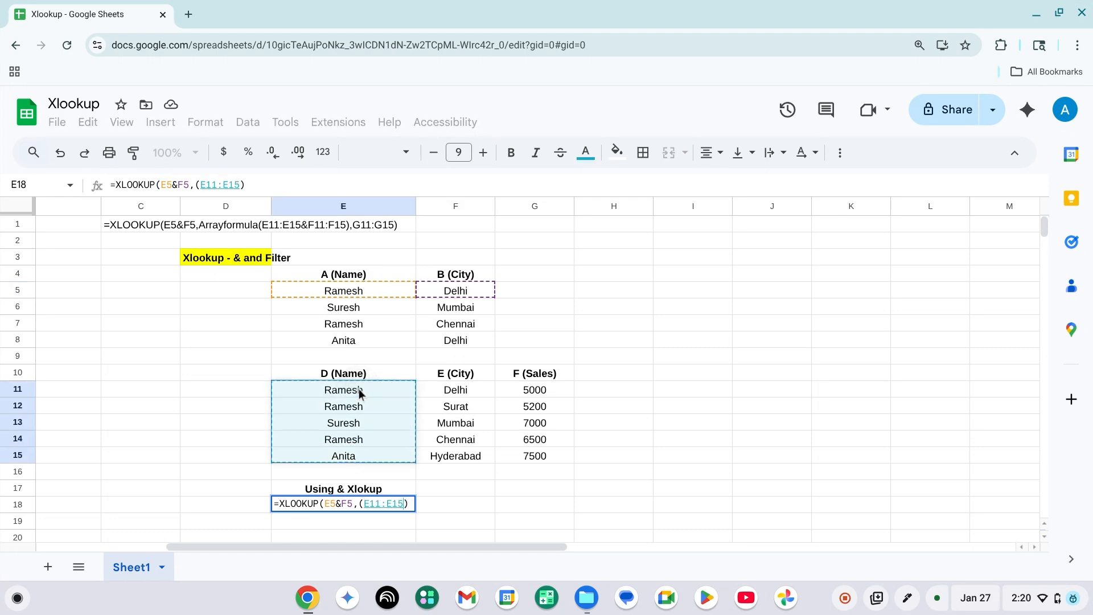
text(&)
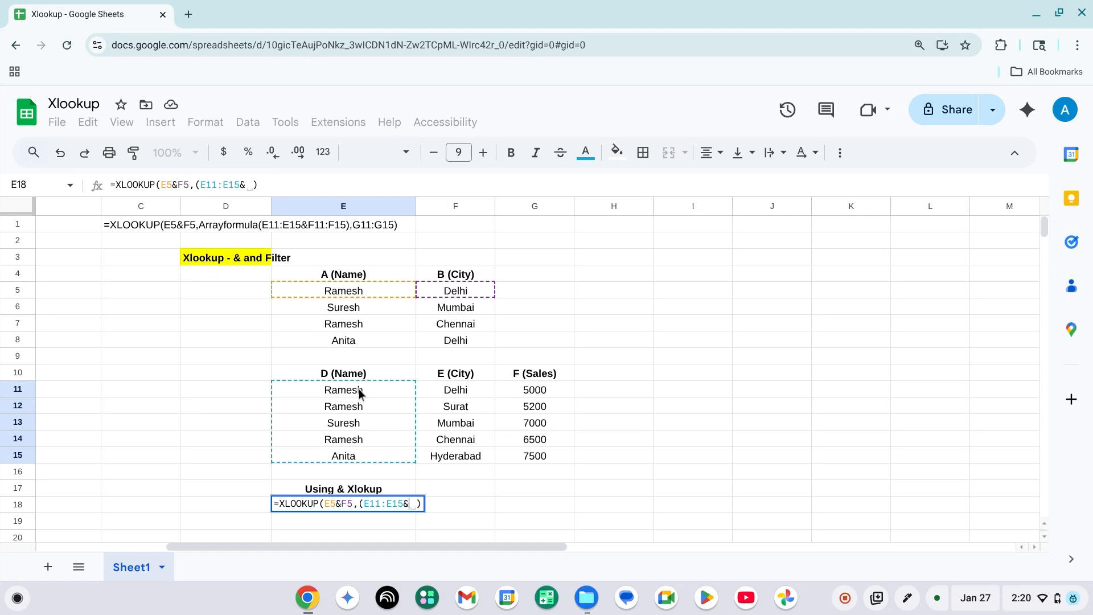
Join the city column F11:F15 to the lookup range and close its parentheses.
click(443, 390)
key(shift+Down)
key(shift+Down)
key(shift+Down)
key(shift+Down)
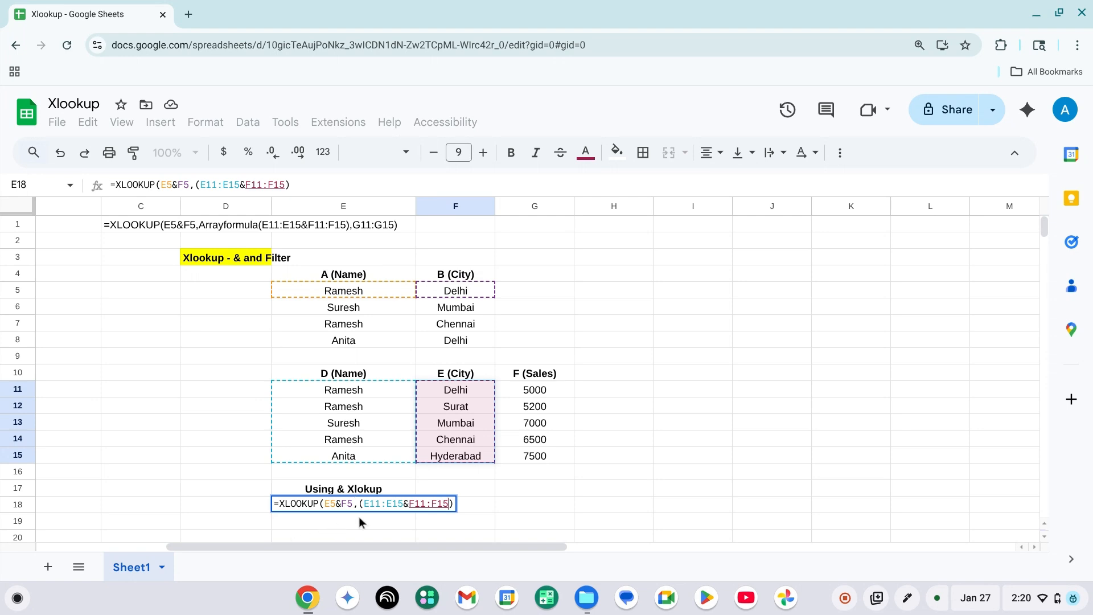
key(Right)
key(Left)
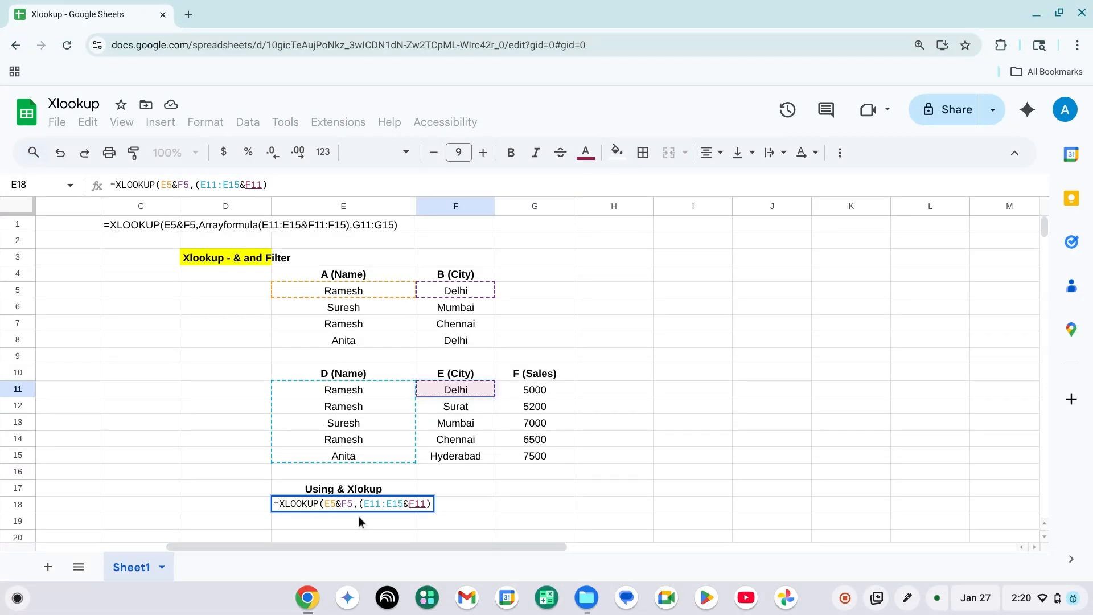
key(shift+Down)
key(shift+Down)
key(shift+Down)
key(shift+Down)
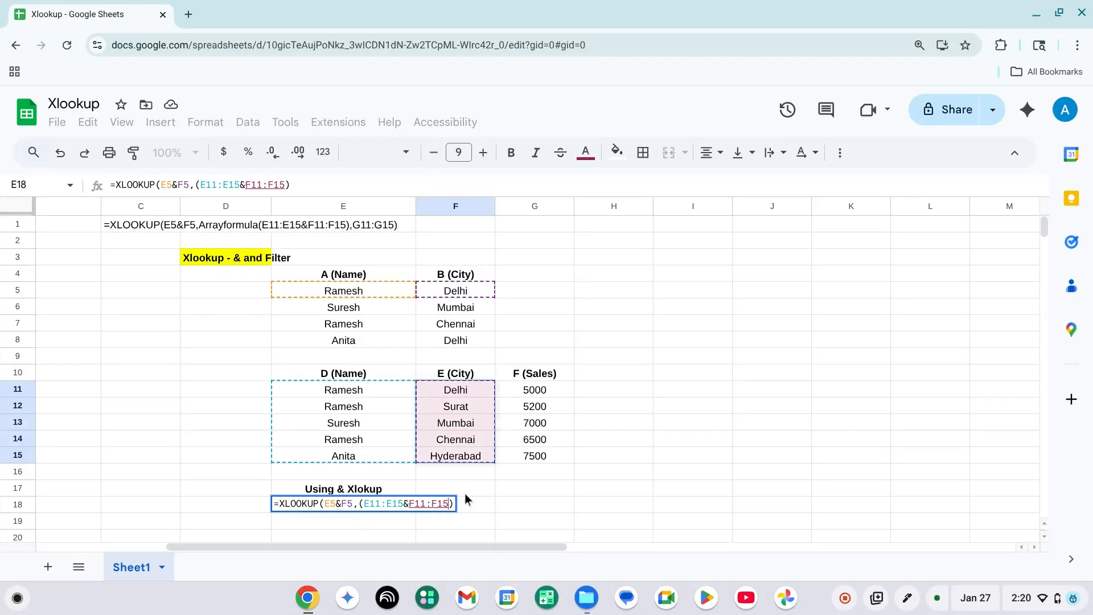
text(),)
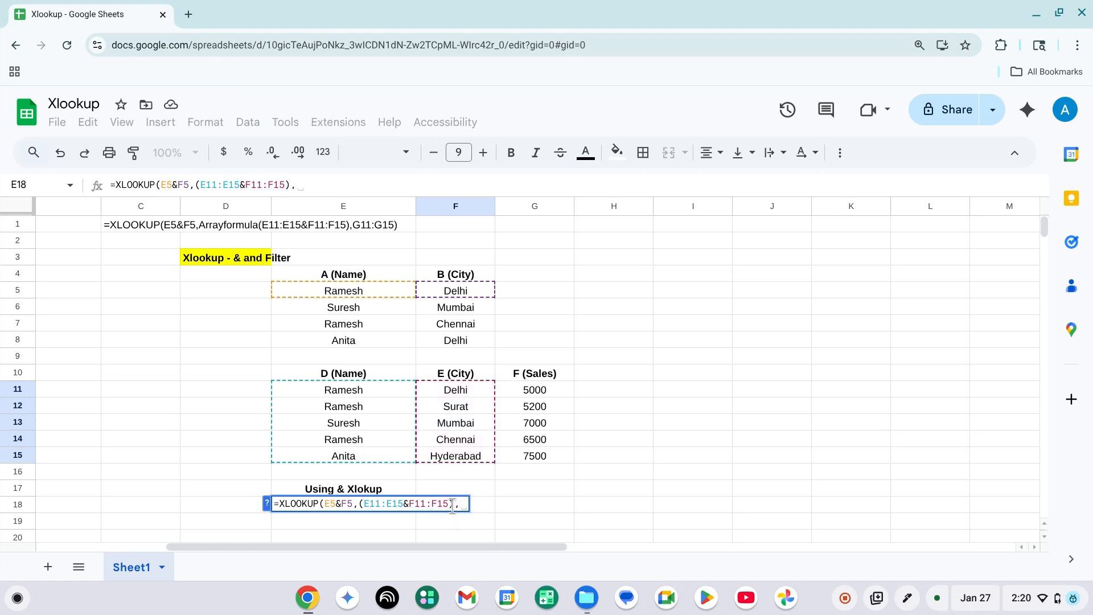
Set the sales column G11:G15 as the result range and close the XLOOKUP formula.
click(527, 390)
key(shift+Down)
key(shift+Down)
key(shift+Down)
key(shift+Down)
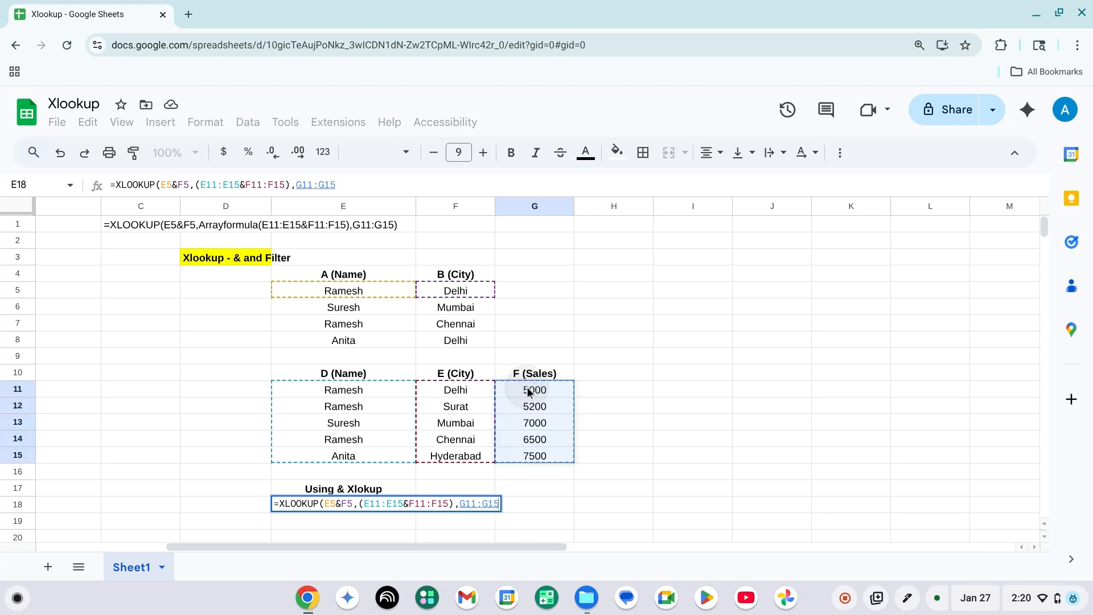
text())
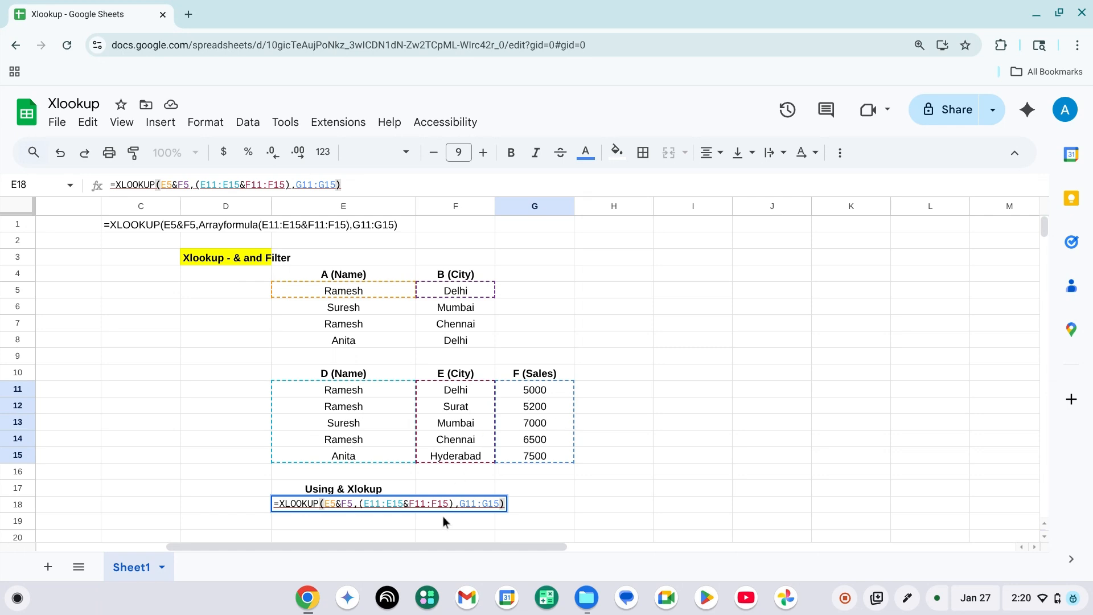
Wrap the combined lookup range E11:E15&F11:F15 in ARRAYFORMULA and commit the formula in E18.
click(359, 503)
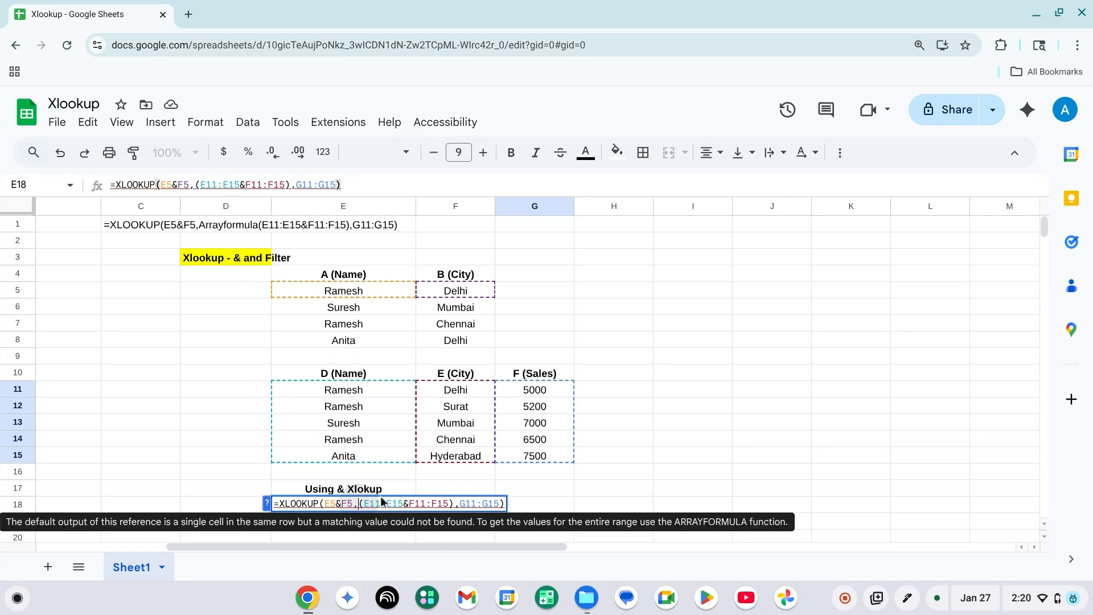
text(Arrayformula)
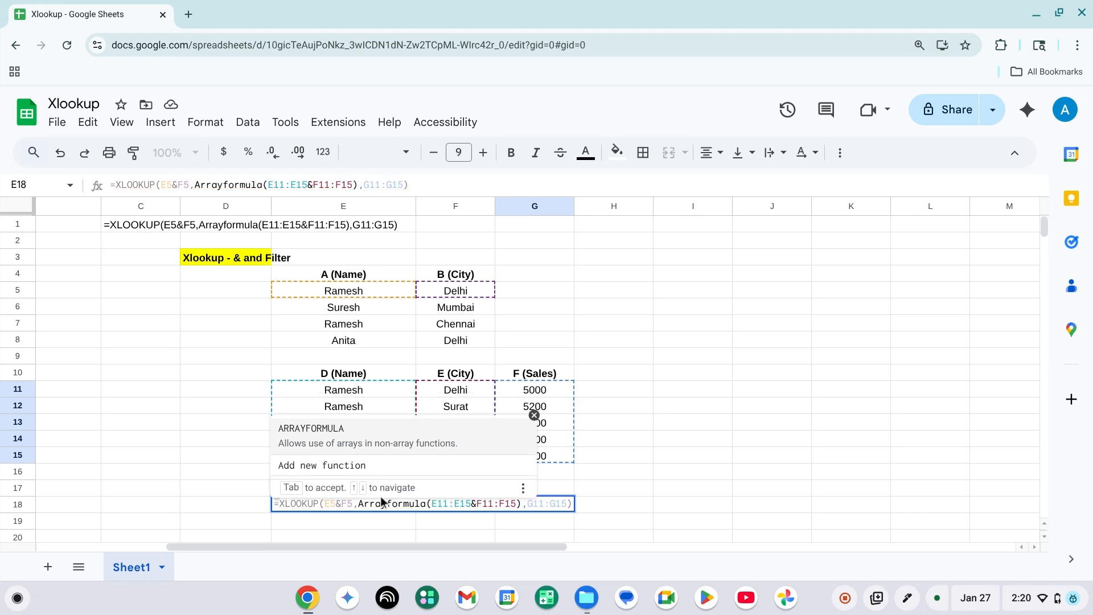
key(Tab)
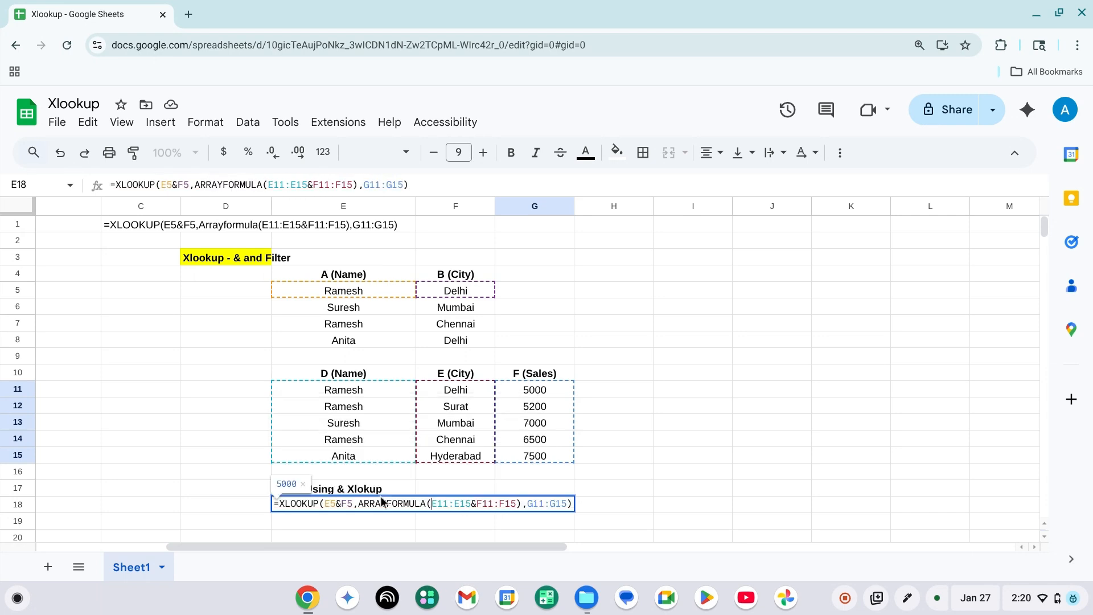
key(Return)
key(Tab)
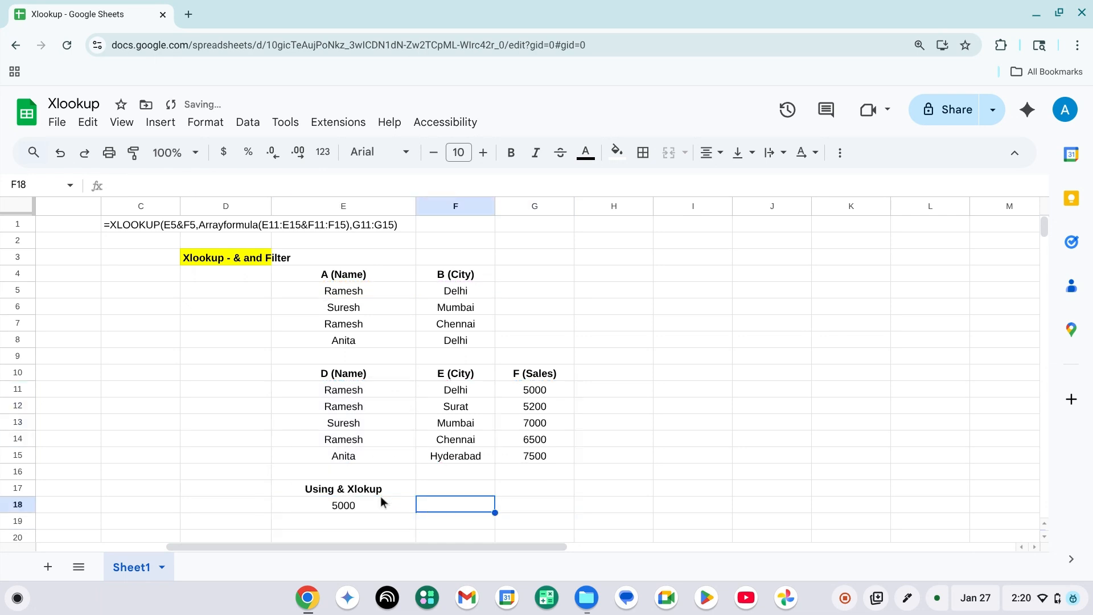
Check the formula result in E18 against the matching name and city row of the sales table.
click(381, 500)
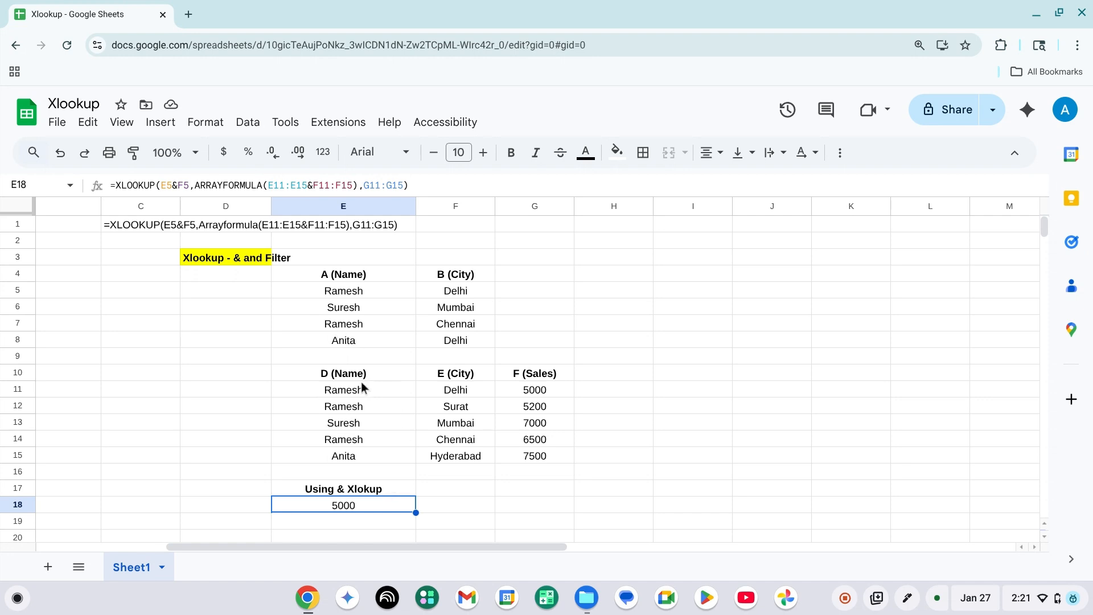
click(348, 391)
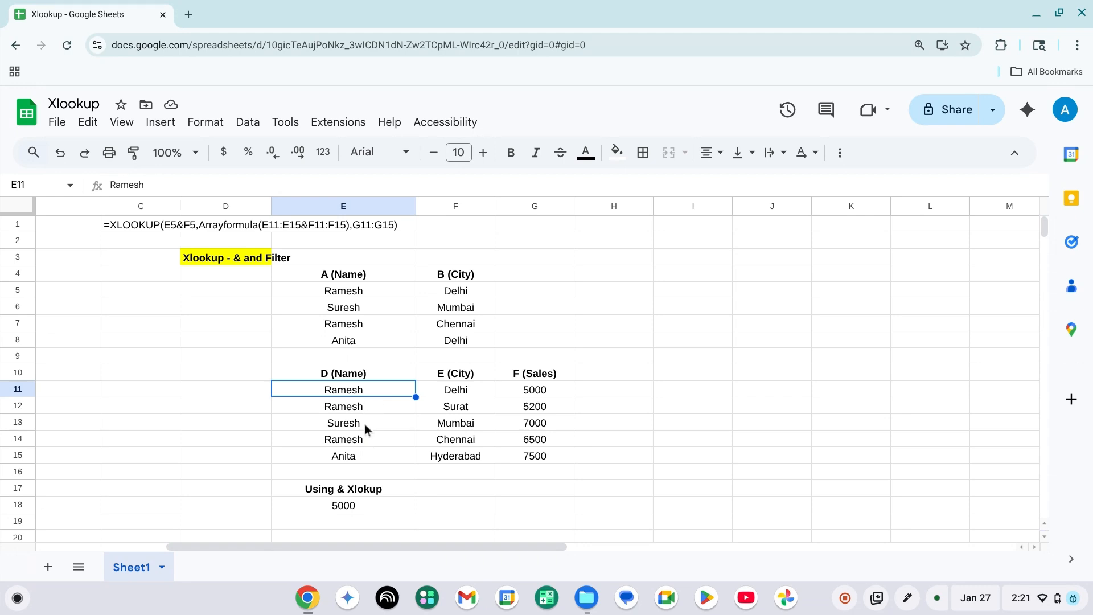
click(440, 389)
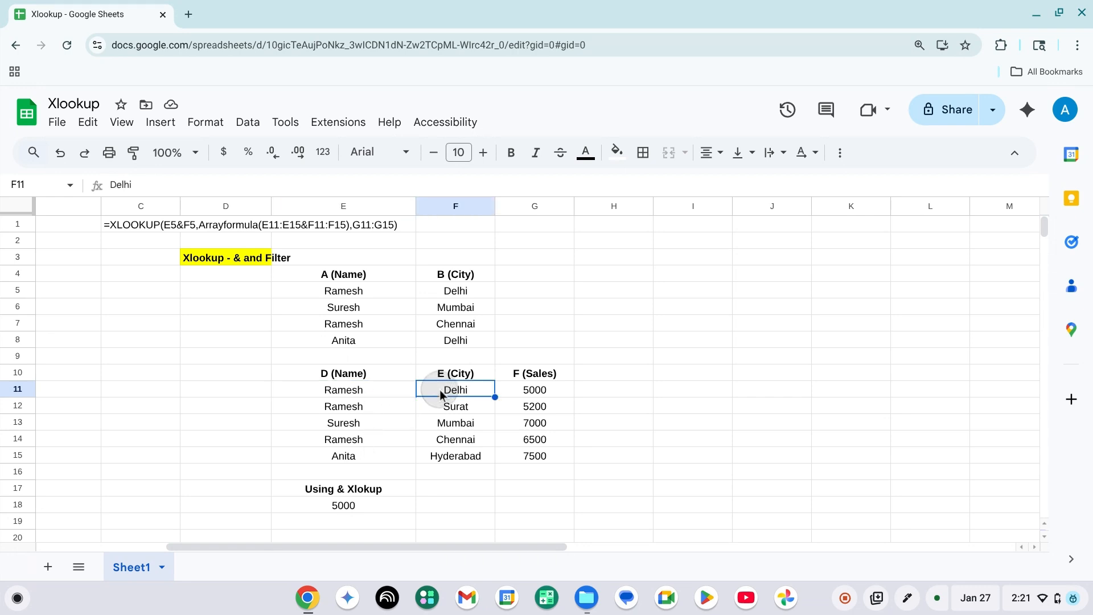
key(Left)
click(439, 389)
key(Left)
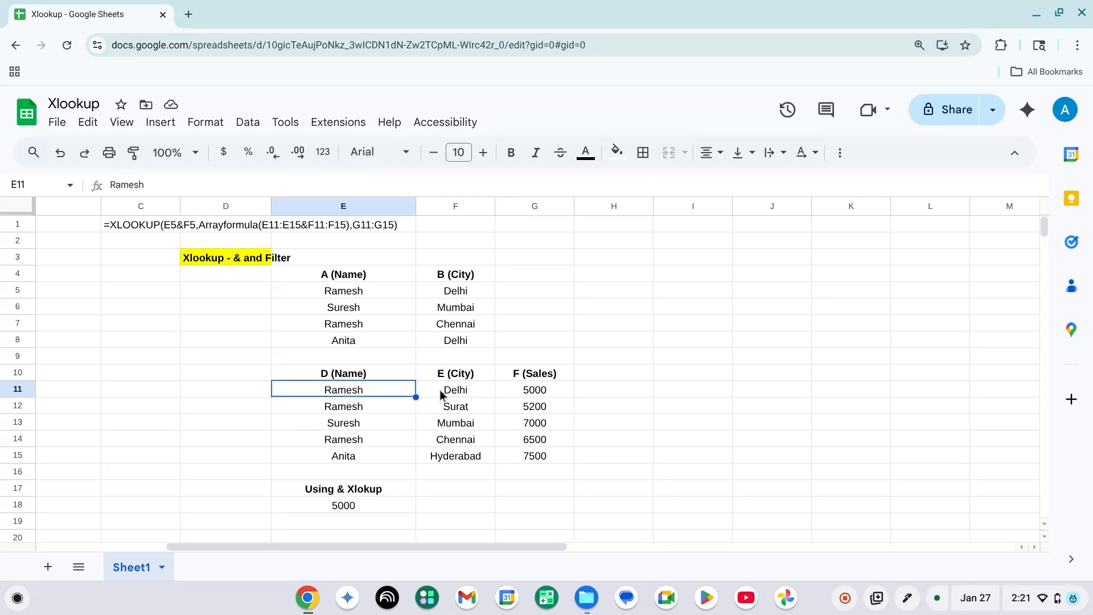
shift+click(440, 389)
click(439, 389)
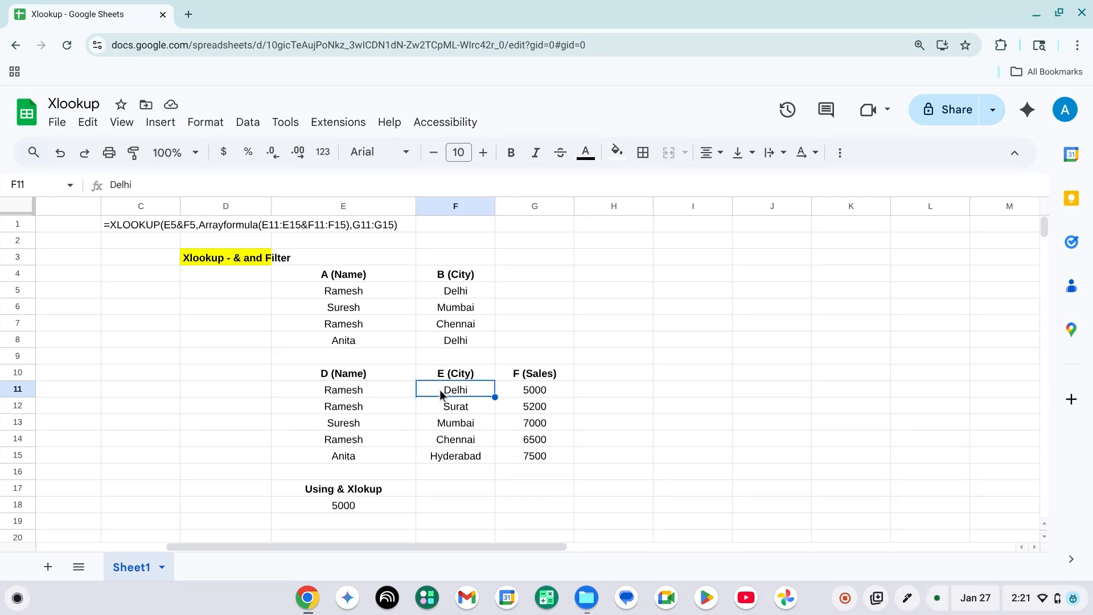
key(Right)
key(Left)
key(Left)
key(Left)
key(Right)
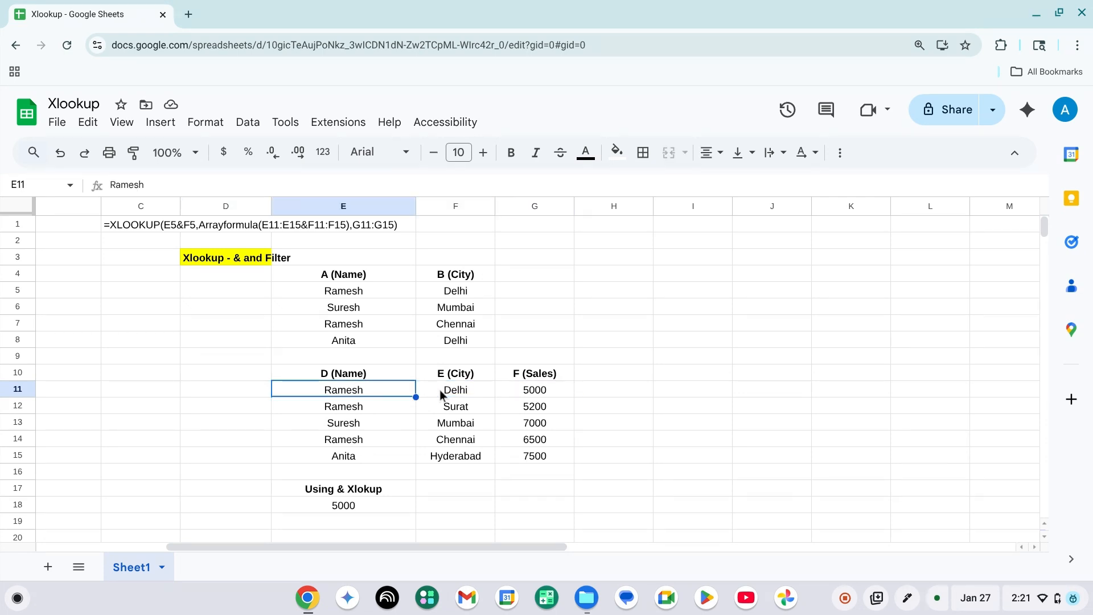
key(Down)
key(Down)
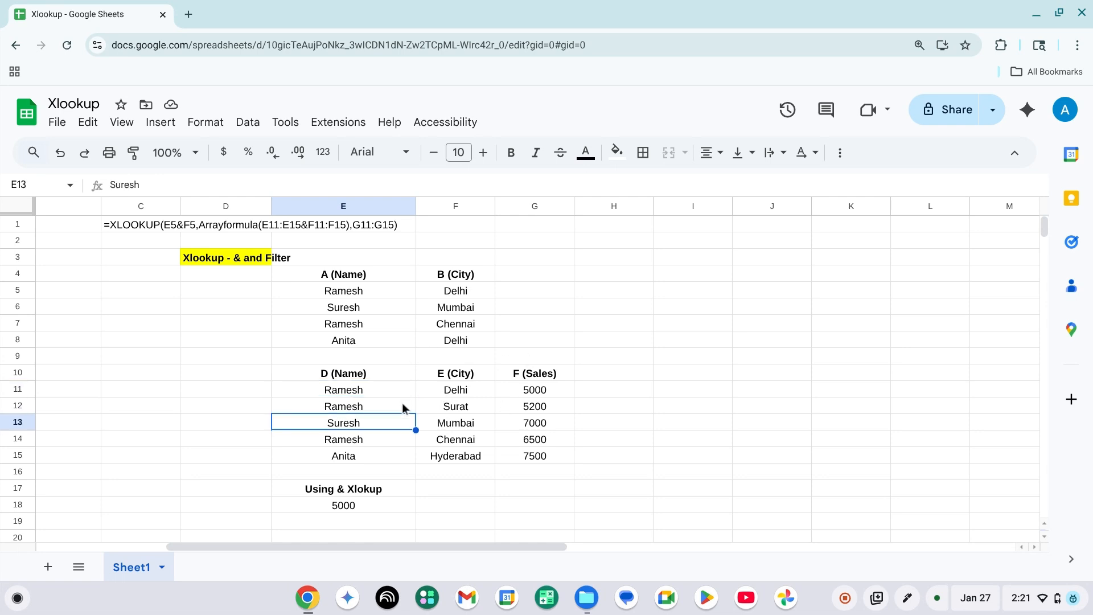
Make the name lookup range in the E18 formula absolute as $E$11:$E$15.
click(375, 506)
double_click(375, 505)
key(Left)
key(Left)
key(Left)
key(Left)
key(Left)
key(Left)
key(Left)
key(Left)
key(Left)
key(Left)
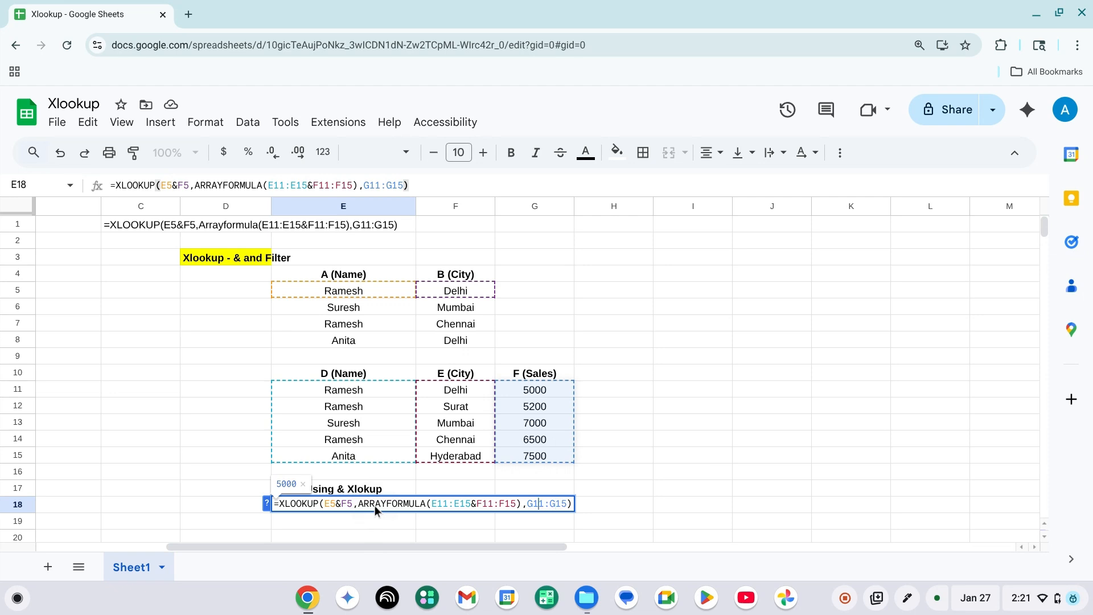
key(Left)
key(Left)
key(Left)
key(Left)
key(Left)
key(Left)
key(Left)
key(Left)
key(Left)
key(Left)
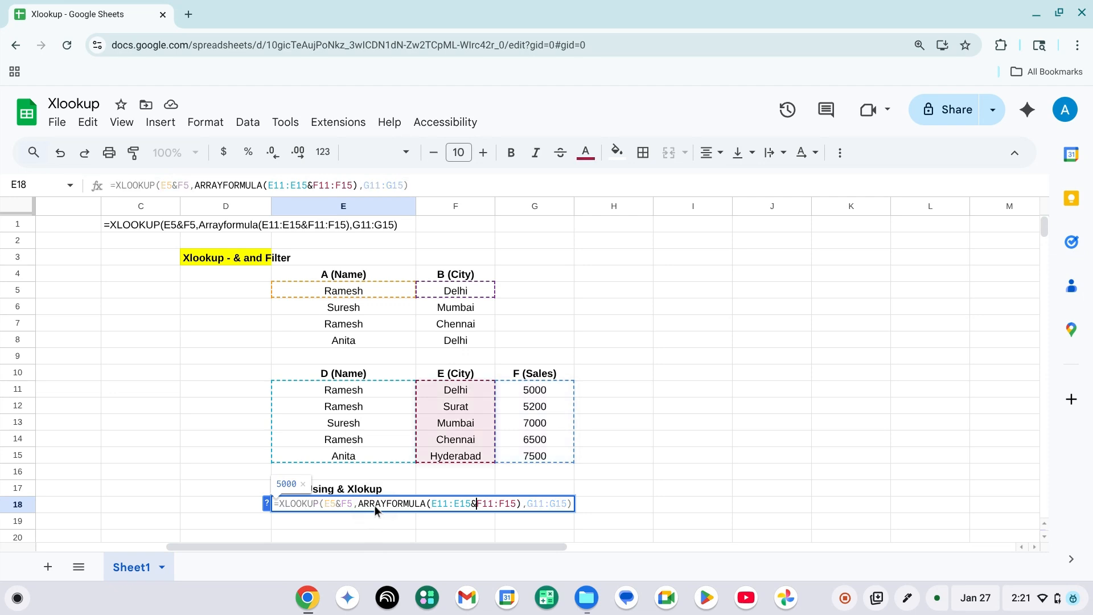
key(Left)
key(Left)
key(Left)
key(Left)
key(Left)
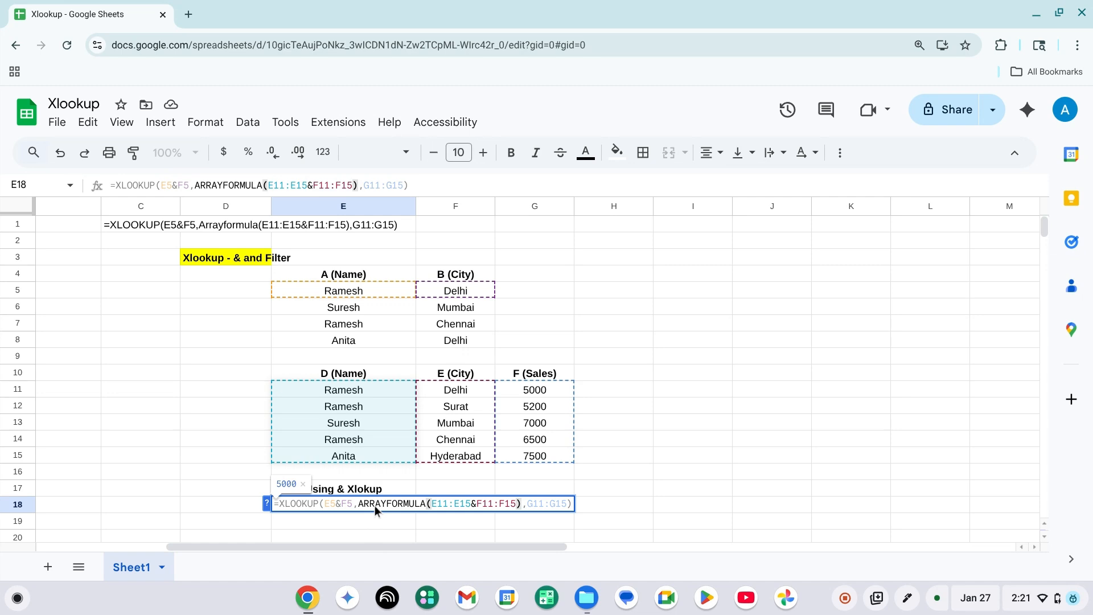
text($)
key(Right)
text($)
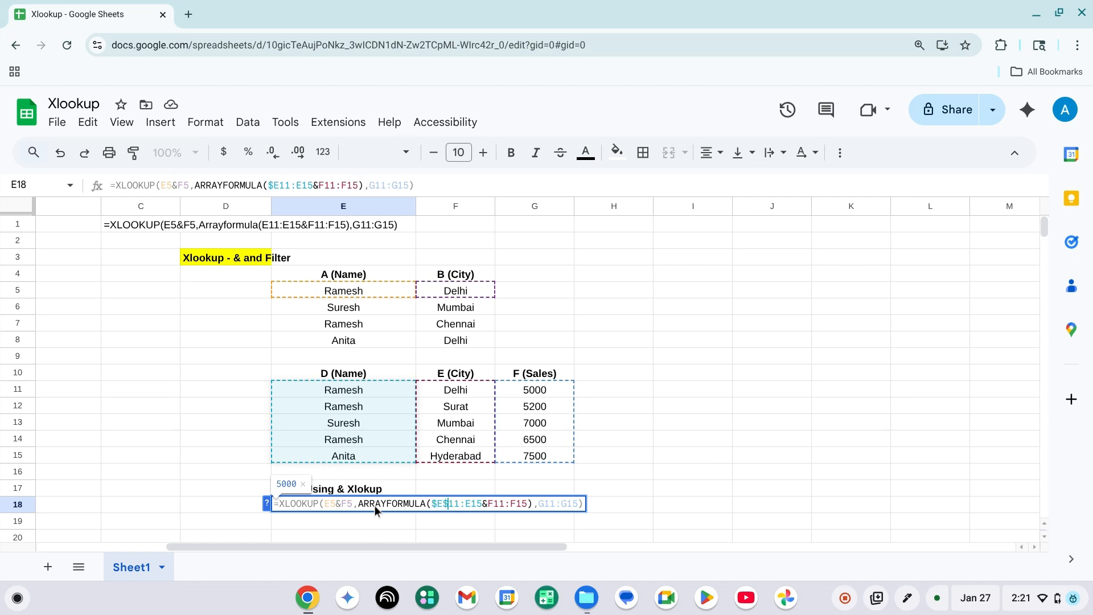
key(Right)
key(Right)
key(Right)
text($)
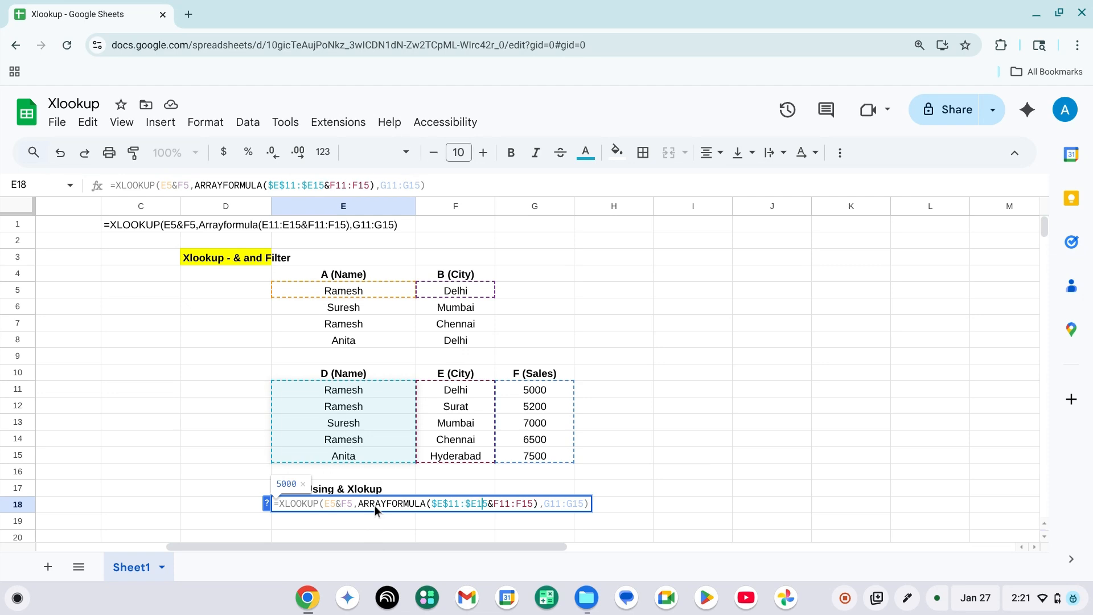
key(Right)
text($)
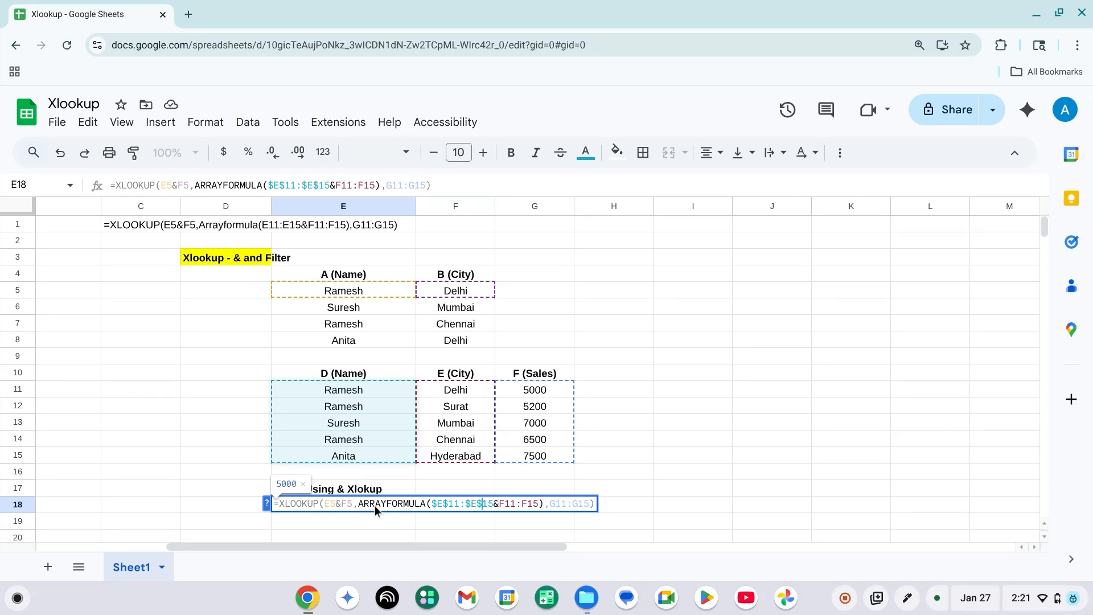
Make the city lookup range in the formula absolute as $F$11:$F$15.
key(Right)
key(Right)
key(Right)
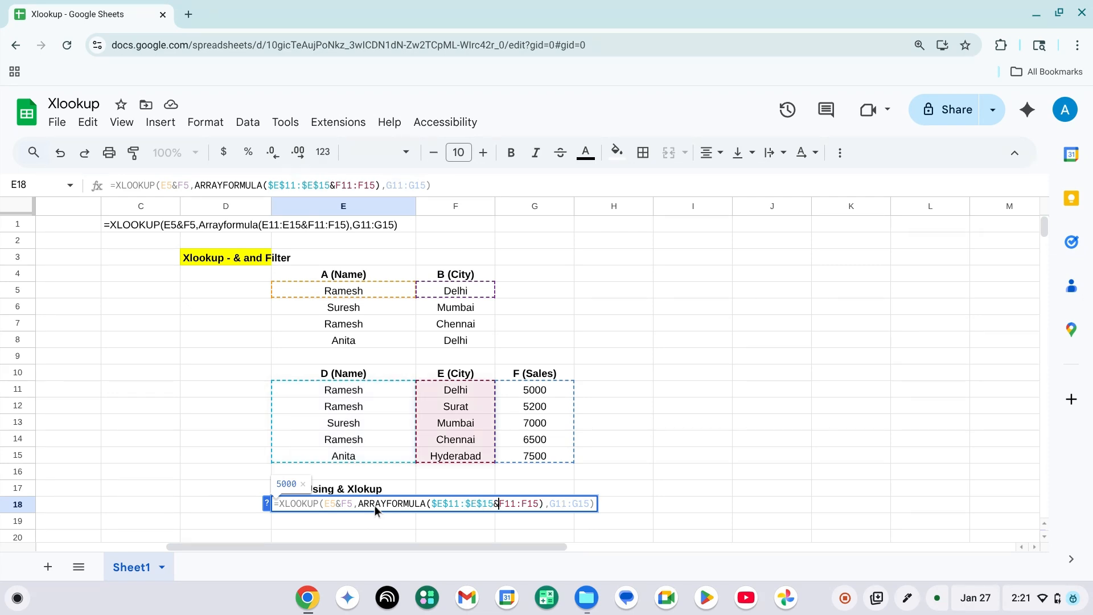
text($)
key(Right)
text($)
key(Right)
key(Right)
key(Right)
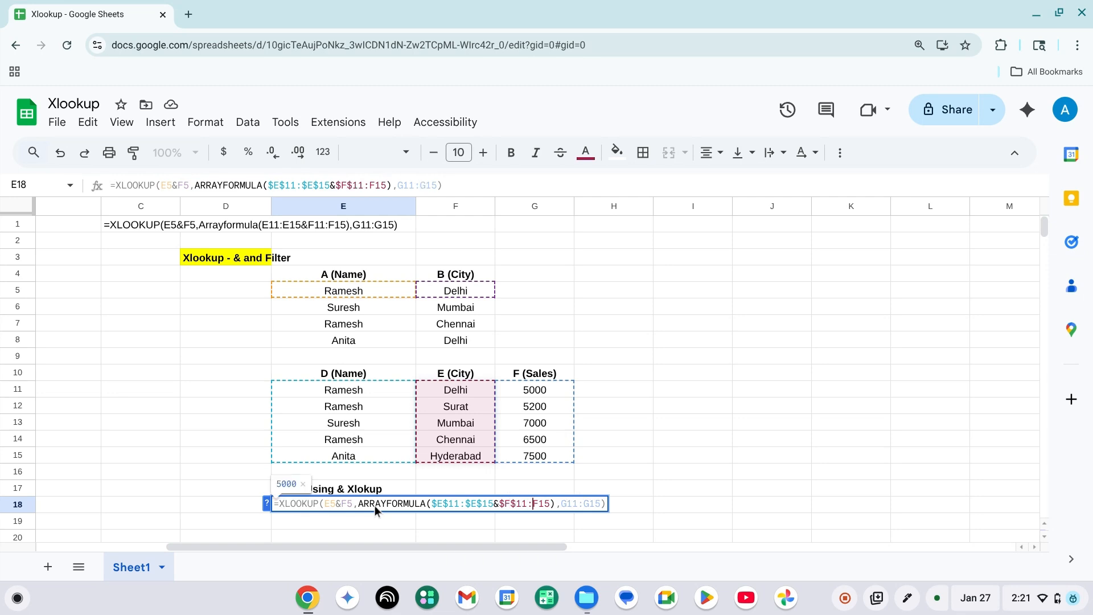
text($)
key(Right)
text($)
Make the sales result range absolute as $G$11:$G$15 and commit the formula.
key(Right)
key(Right)
key(Right)
key(Right)
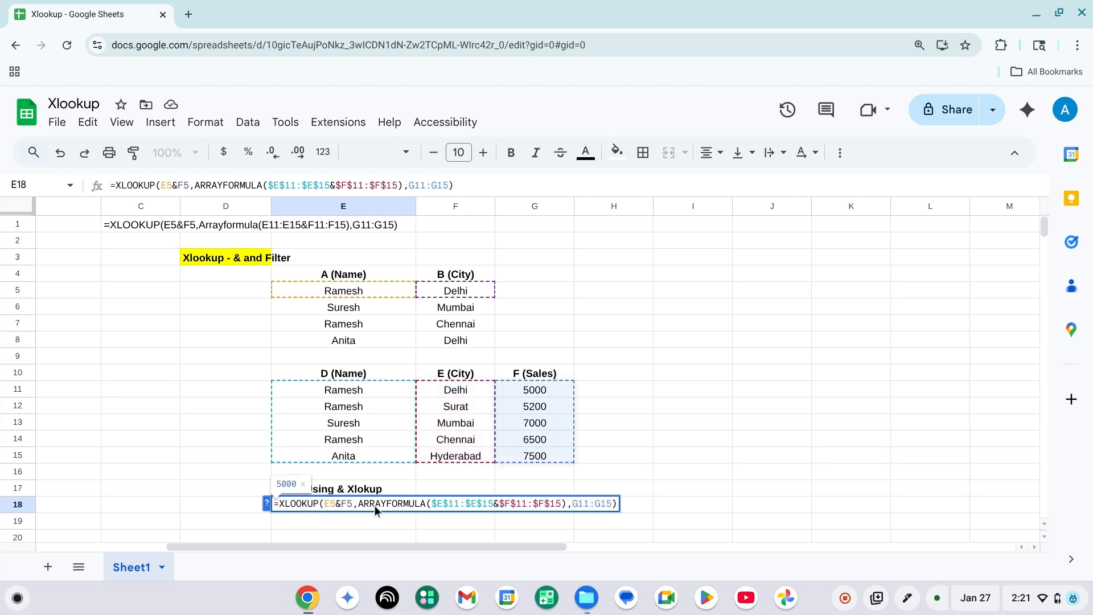
text($)
key(Right)
text($)
key(Right)
key(Right)
key(Right)
text($)
key(Right)
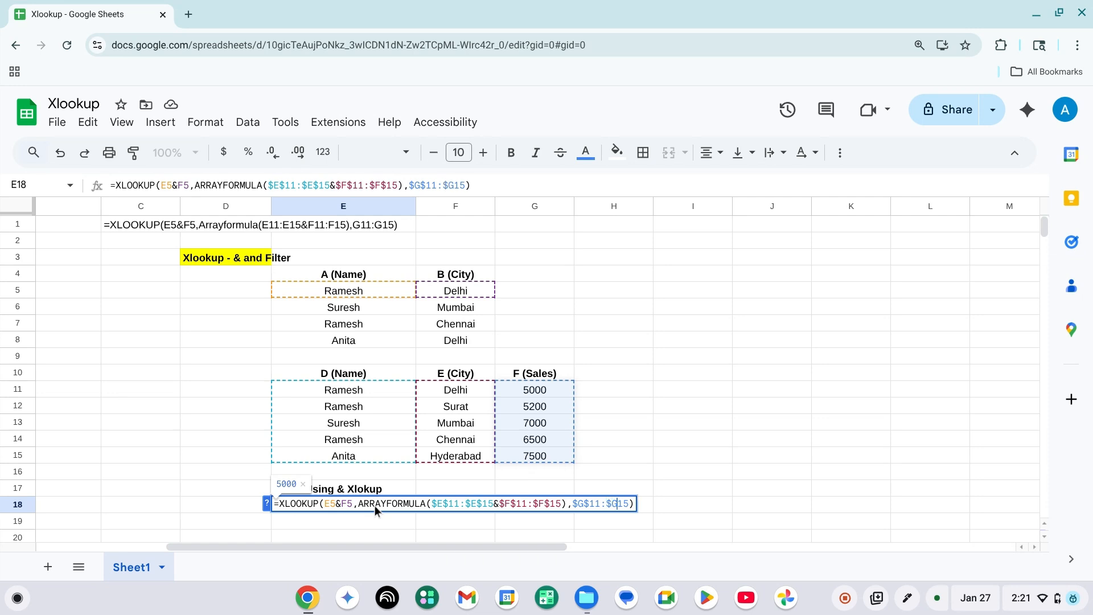
text($)
key(Tab)
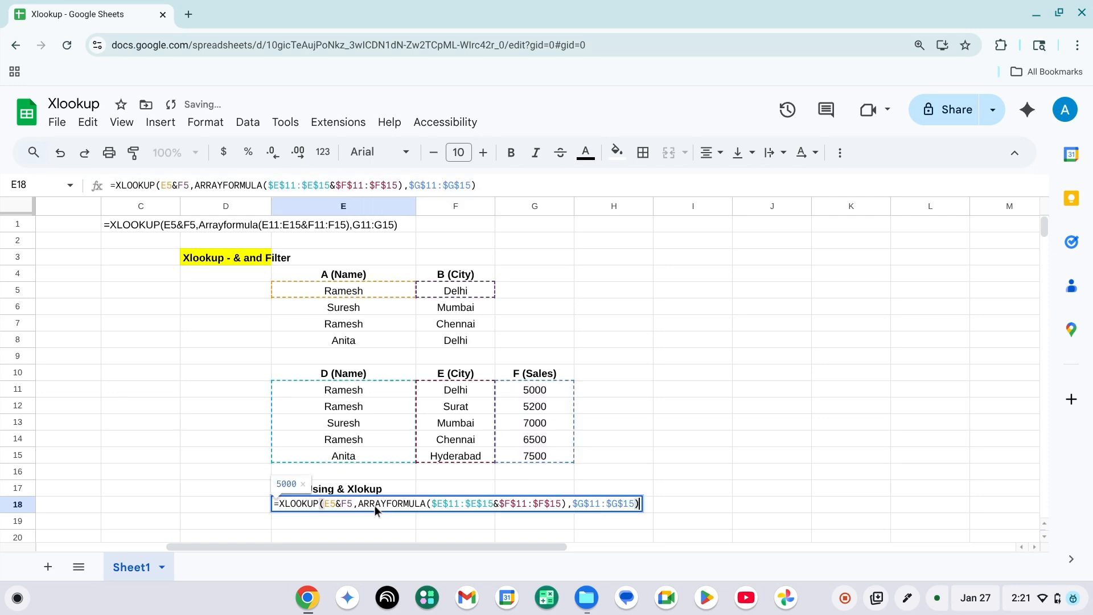
Fill the XLOOKUP formula from E18 down through E21.
click(375, 505)
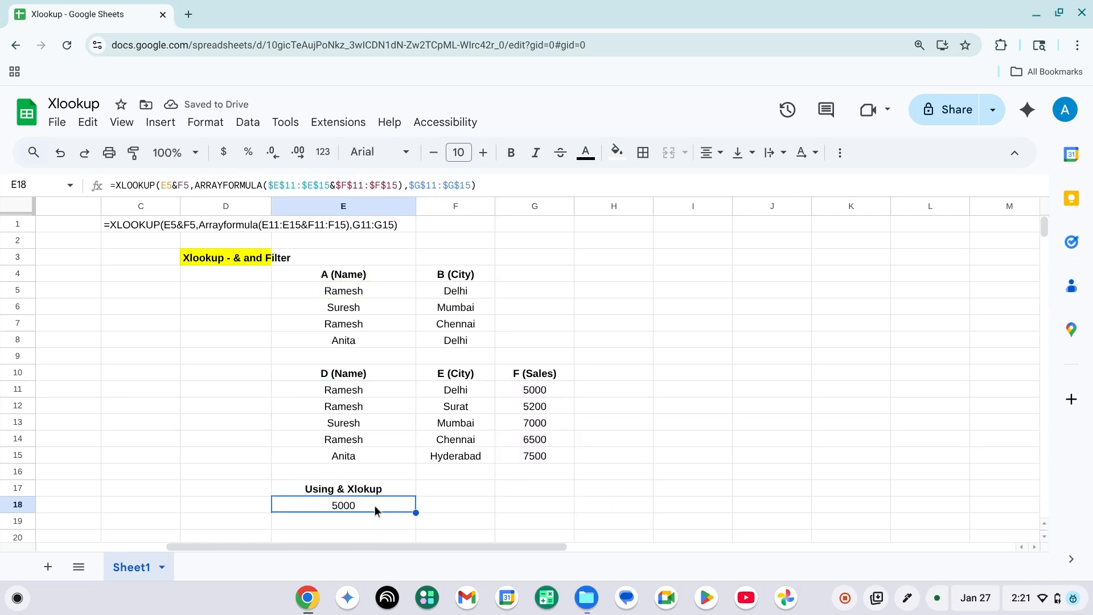
scroll(412, 504, down, 1)
key(shift+Down)
key(shift+Down)
key(shift+Down)
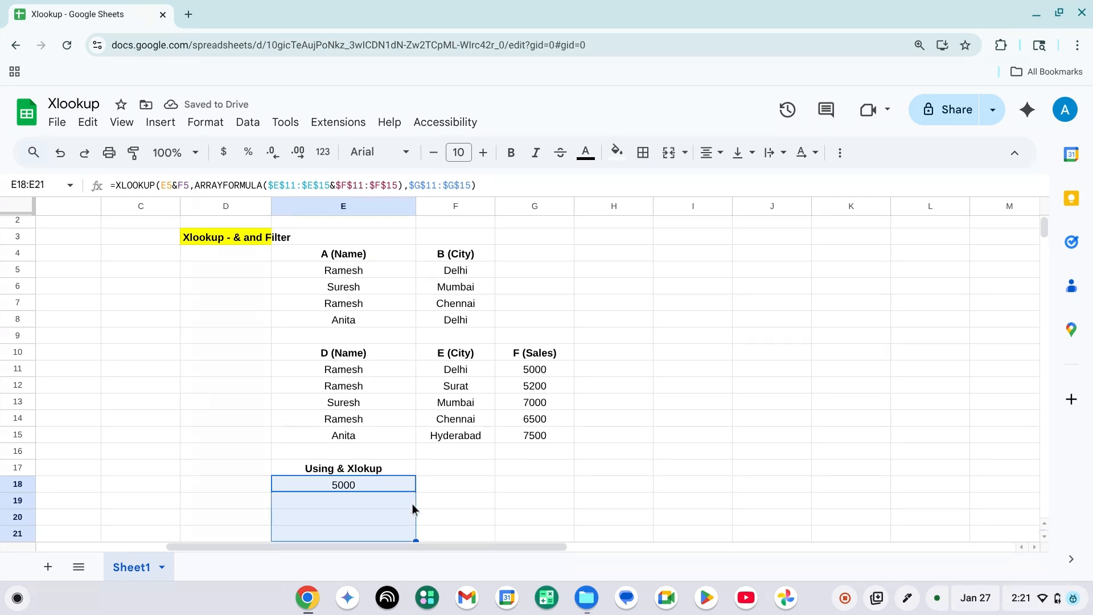
key(ctrl+d)
Clear the formula from E21, the last cell of the filled results.
scroll(445, 503, down, 1)
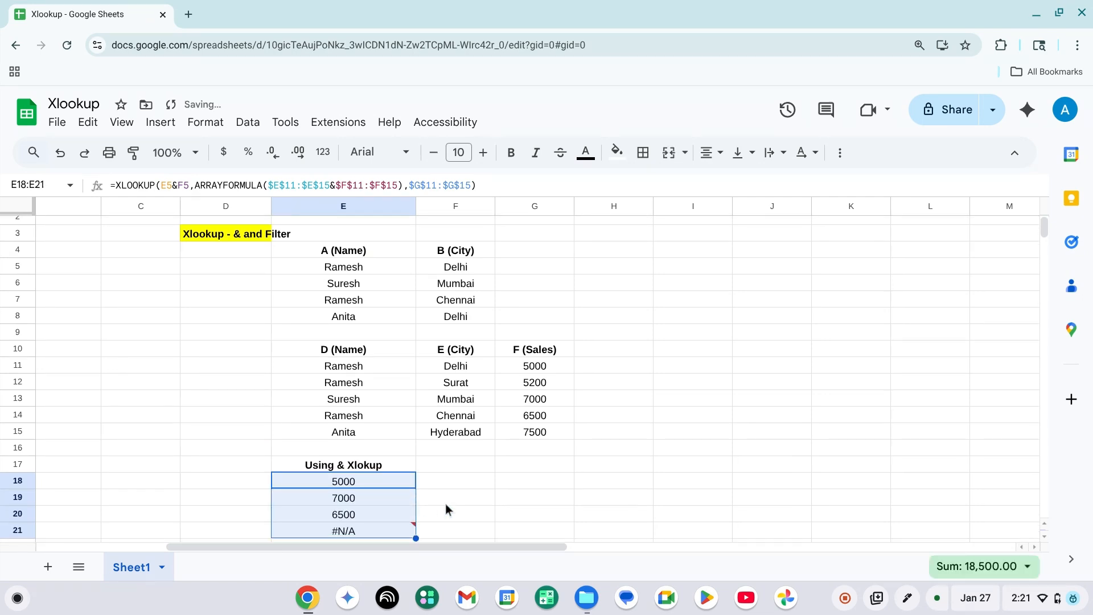
key(Down)
key(Down)
key(Down)
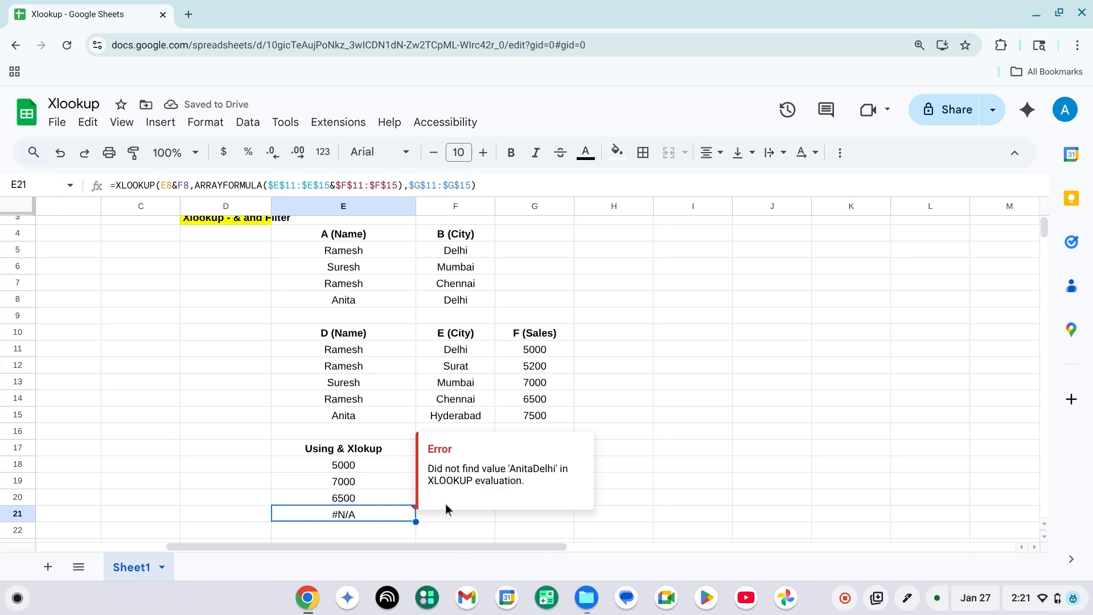
key(Delete)
Review the XLOOKUP formula in E18 without changing it.
key(Up)
key(Up)
key(Up)
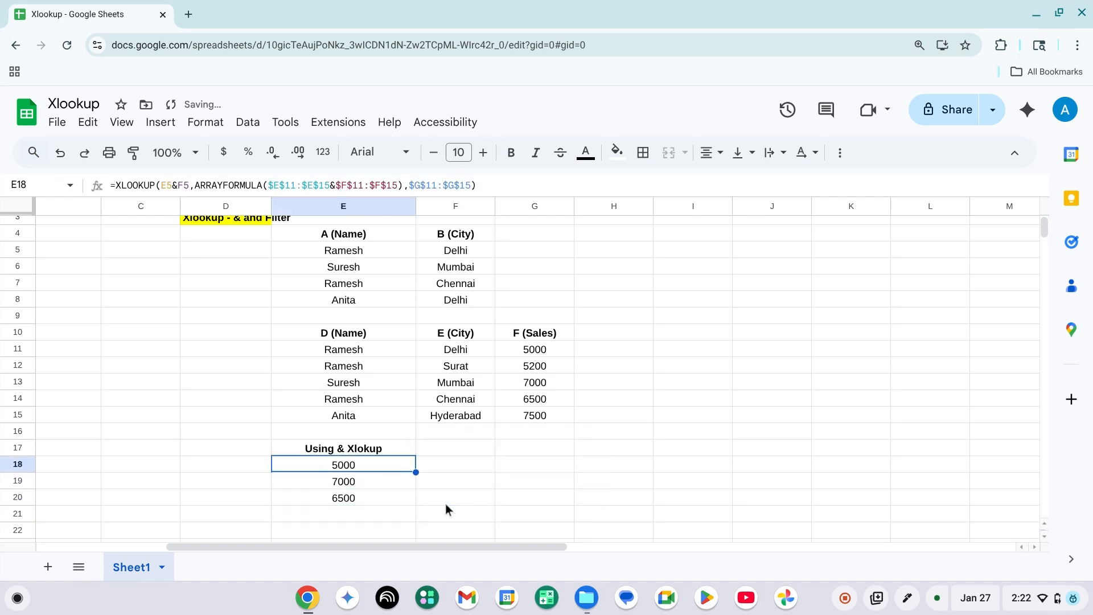
key(F2)
key(Tab)
key(Left)
key(Right)
key(Down)
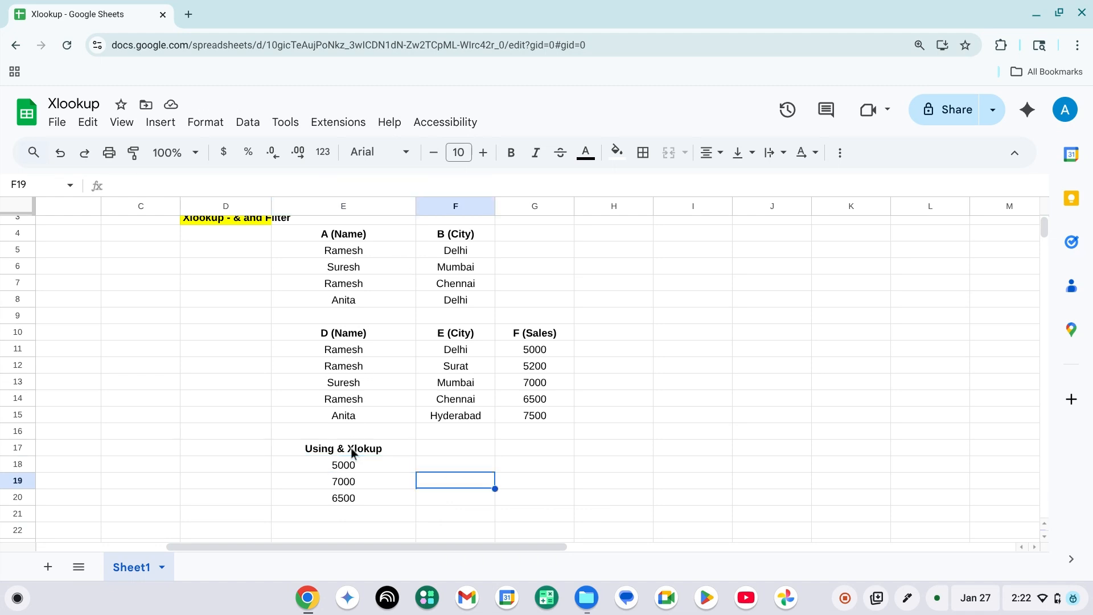
Compare the second name and city pair in E6:F6 with sales row E13:G13 and the result in E19.
click(338, 271)
key(shift+Right)
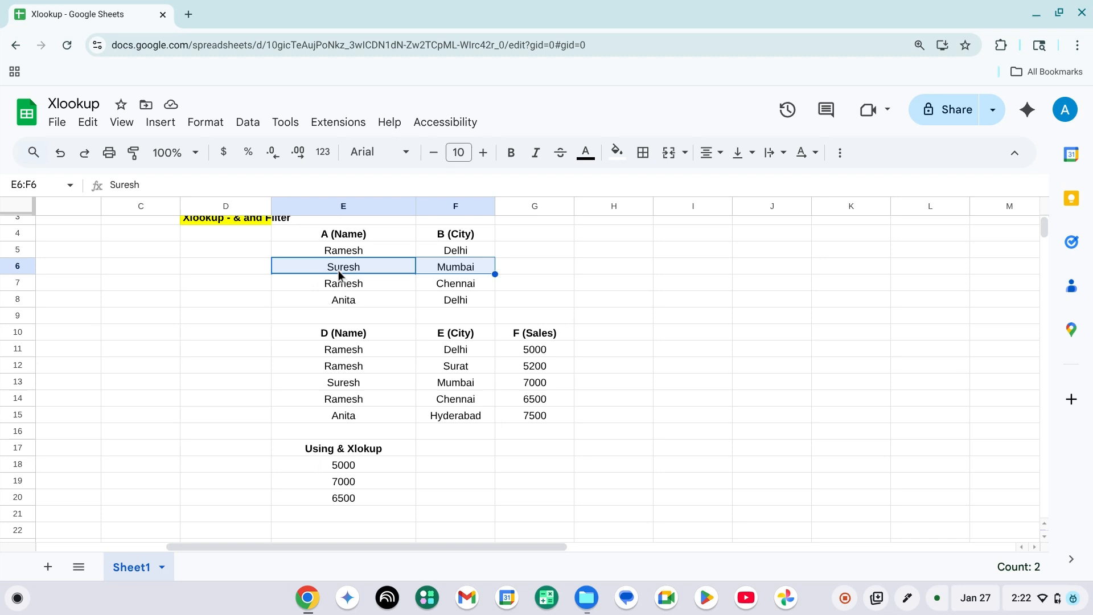
click(344, 387)
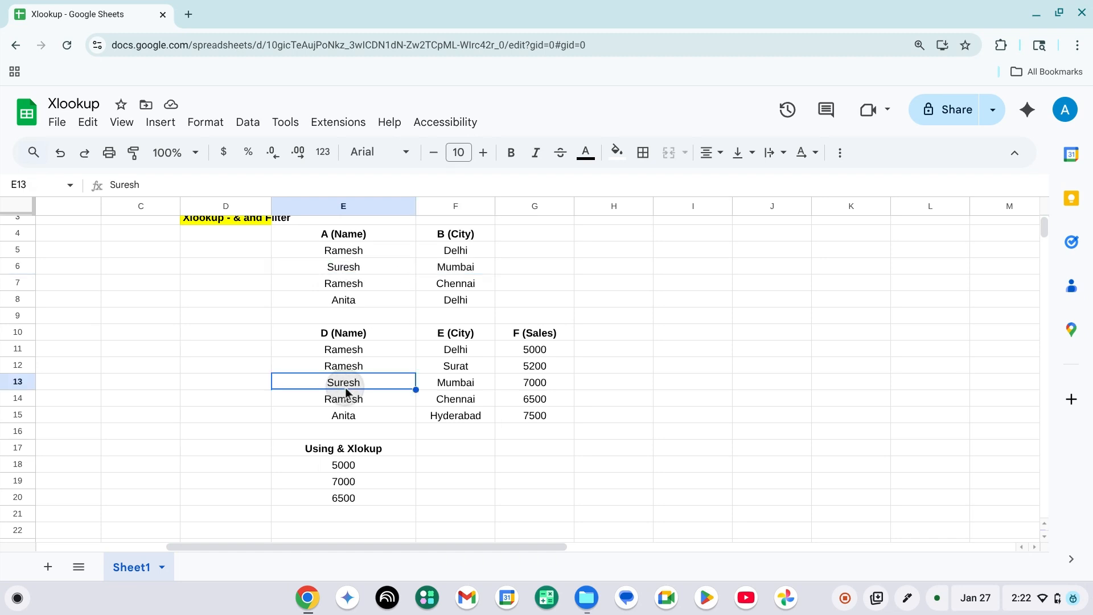
key(shift+Right)
key(shift+Right)
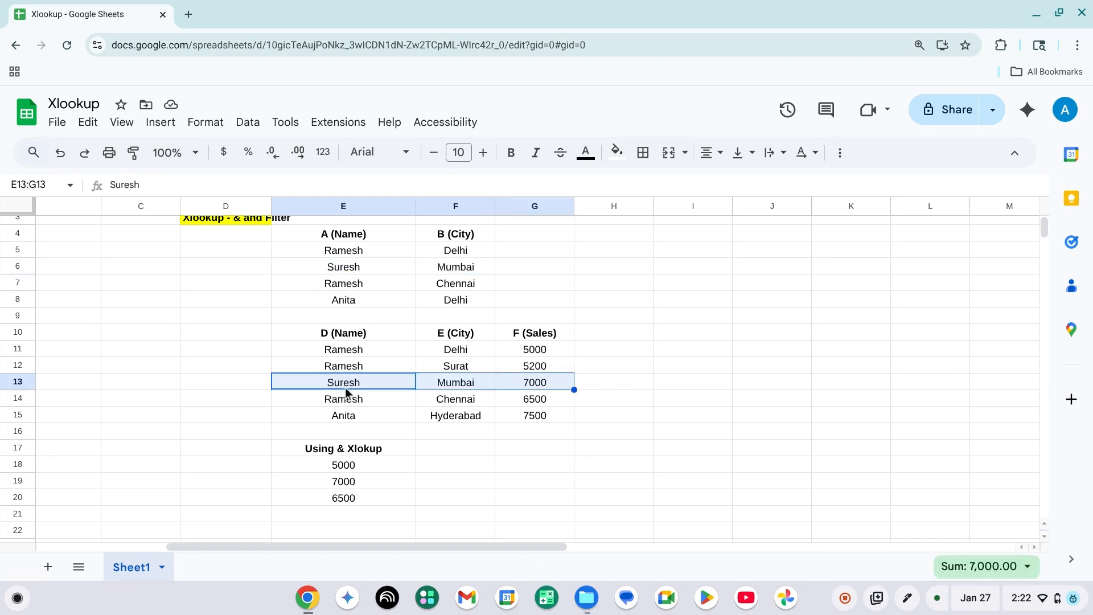
click(344, 483)
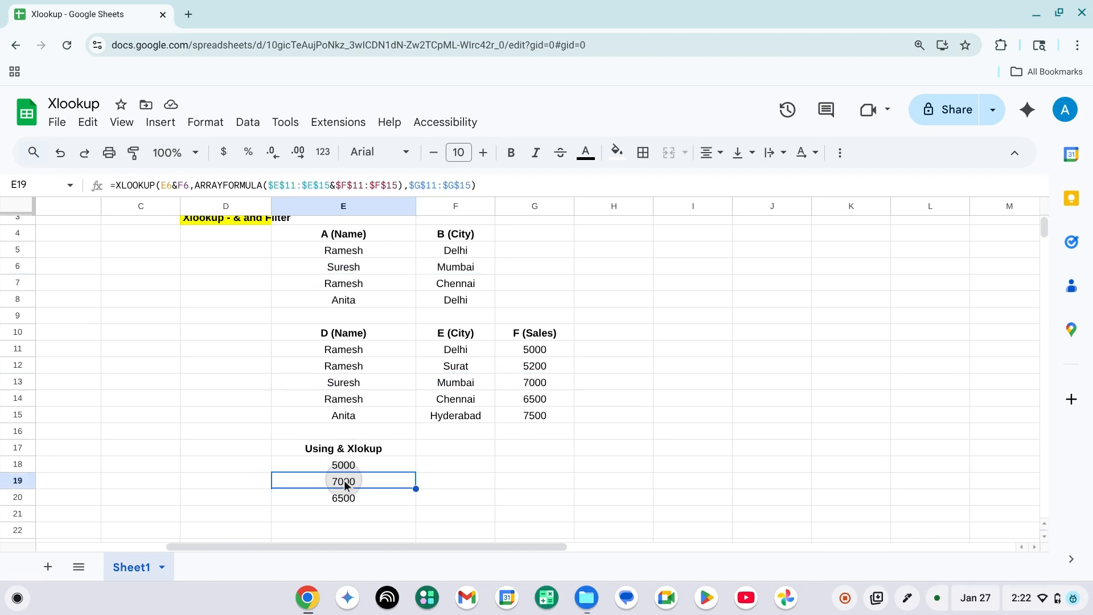
Compare the third name and city pair in E7:F7 with its matching sales row E14:G14.
click(360, 300)
click(360, 284)
key(shift+Right)
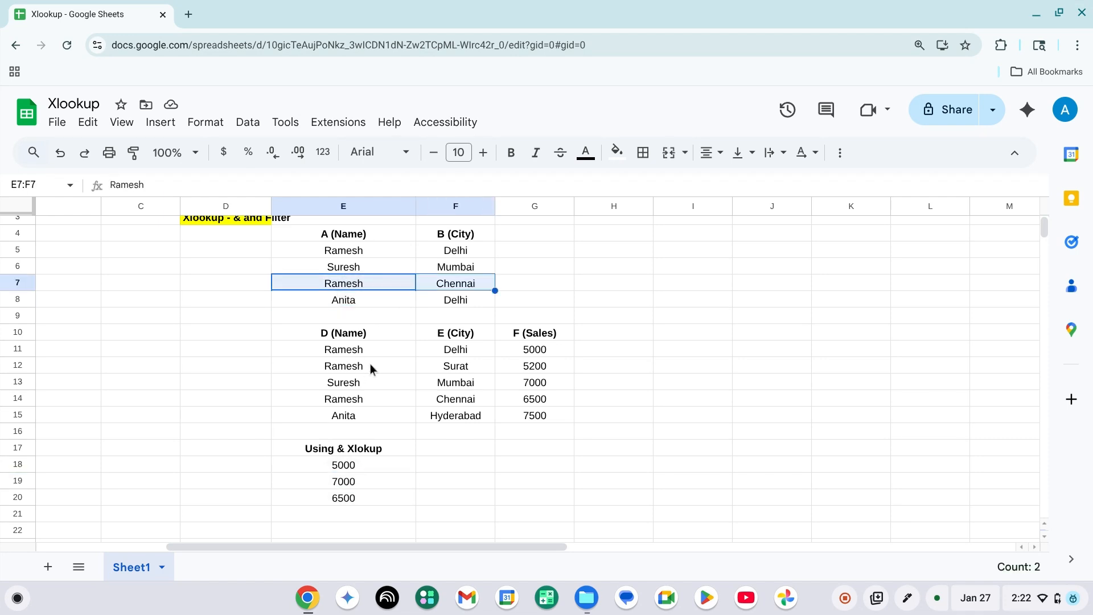
click(351, 367)
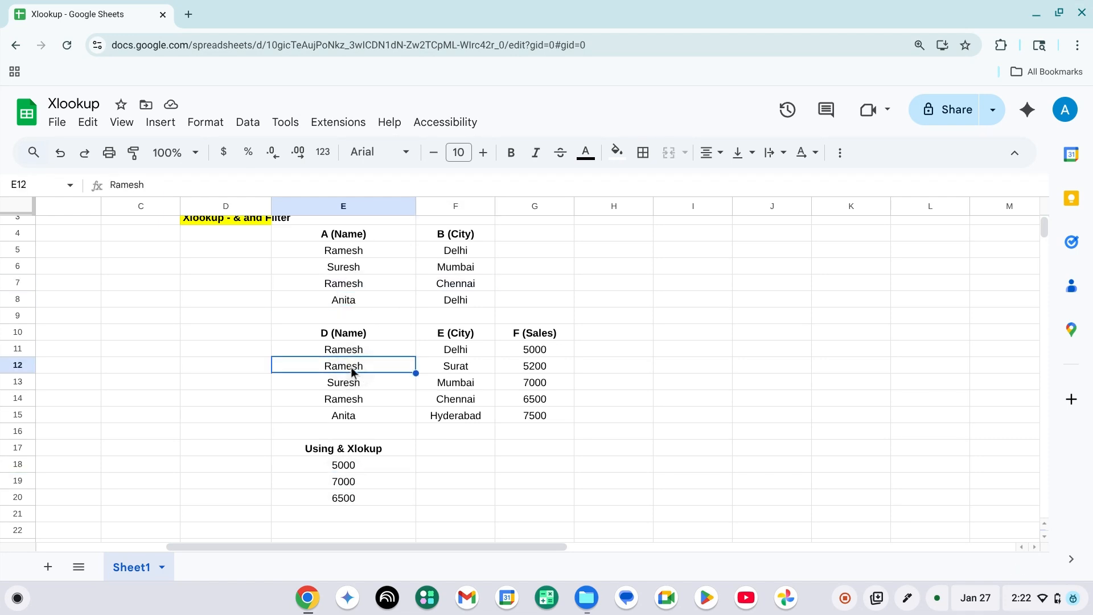
key(Down)
key(Down)
key(shift+Right)
key(shift+Right)
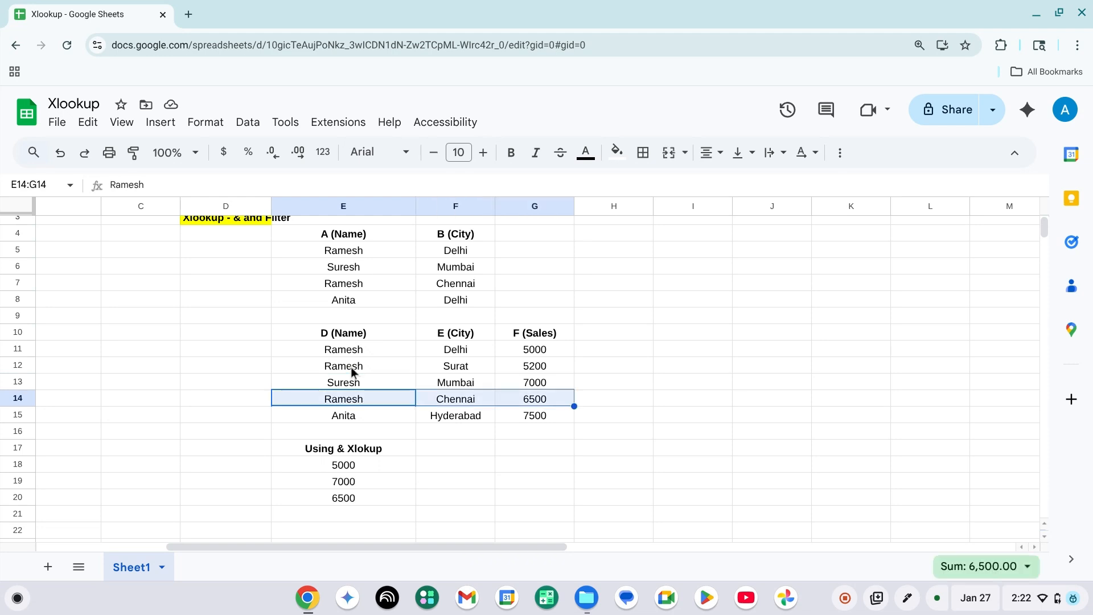
Look over both tables and the results, and inspect the E18 formula once more.
scroll(377, 433, up, 1)
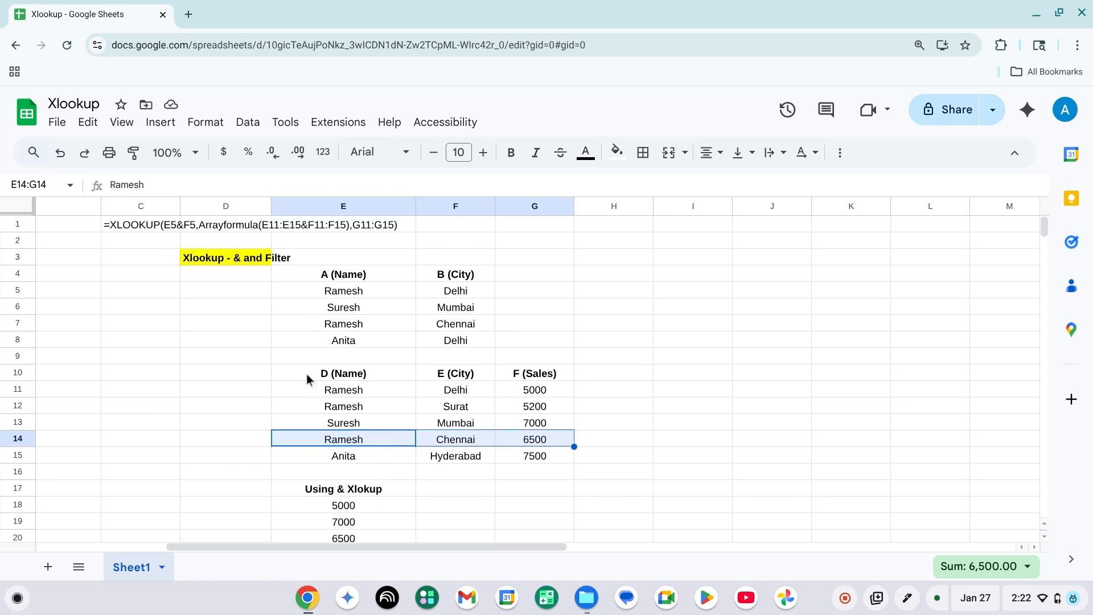
scroll(333, 402, down, 1)
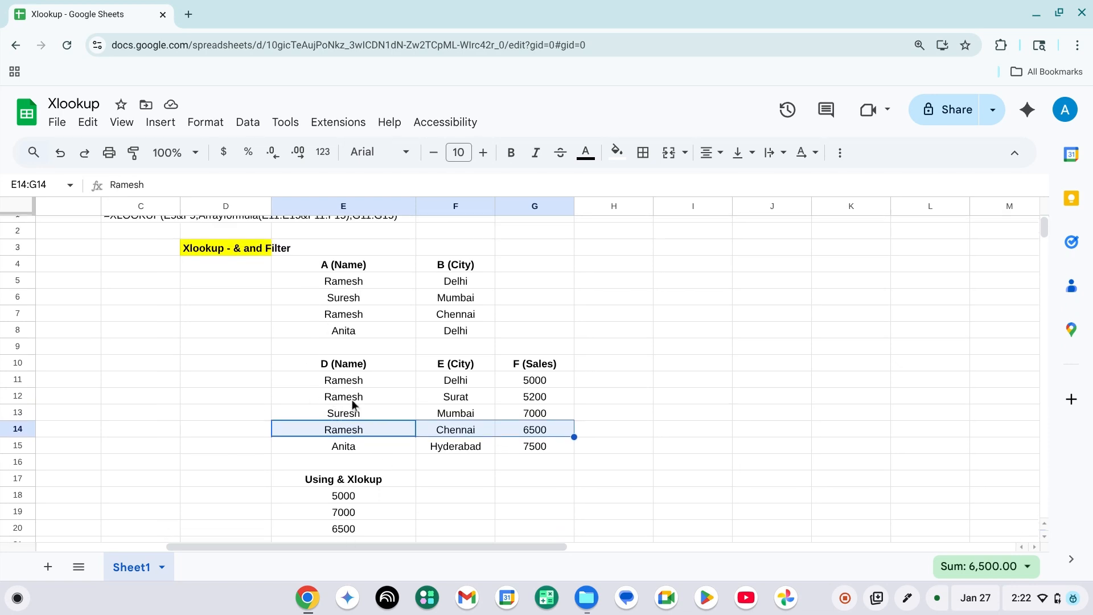
scroll(353, 404, up, 1)
click(357, 469)
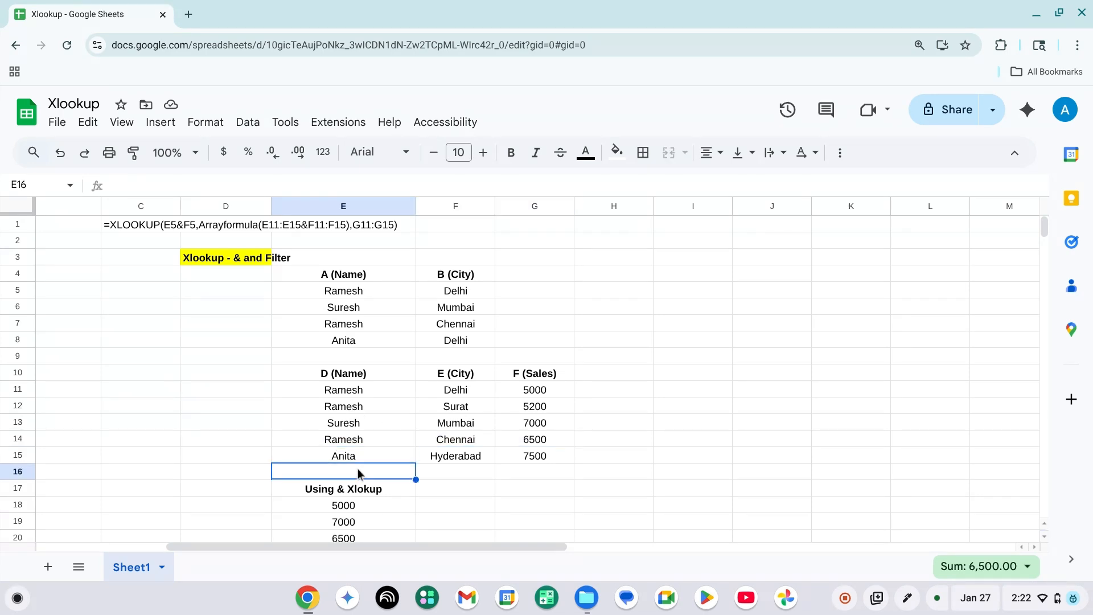
key(Down)
key(Down)
key(F2)
key(Tab)
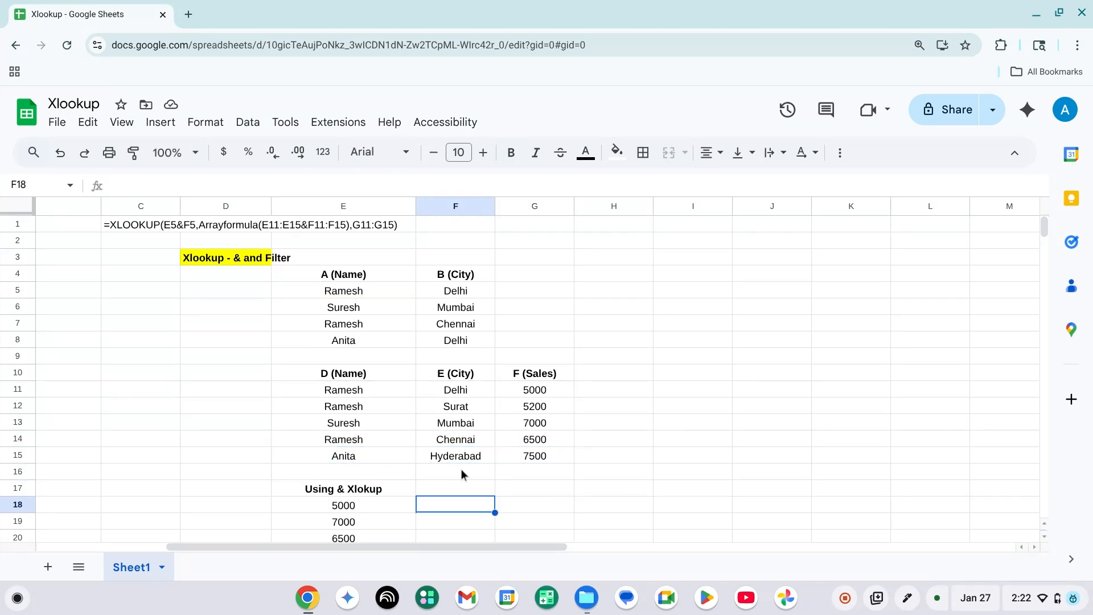